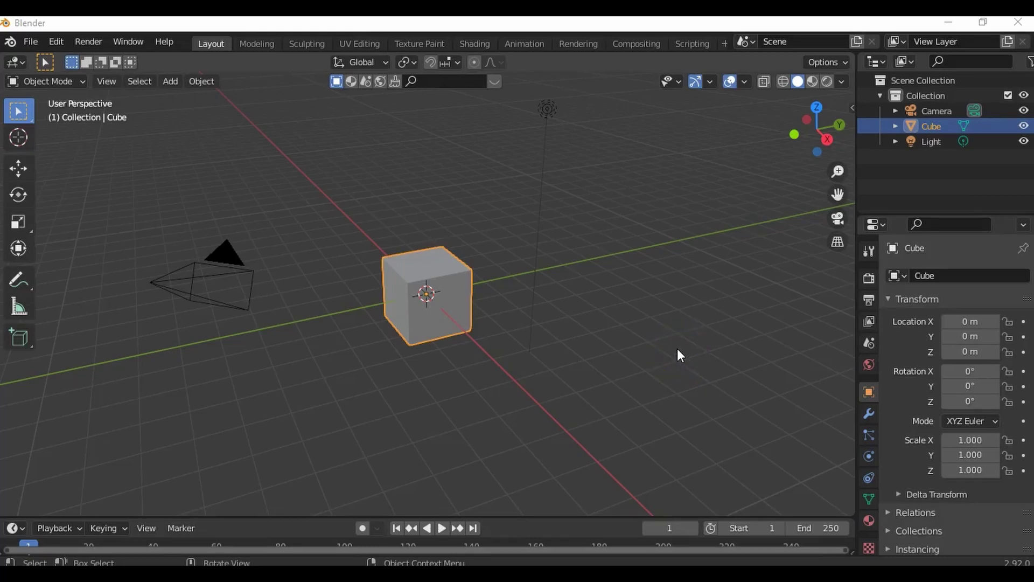
Step: Delete the camera from the scene
{"action": "middle_click_drag", "start_coordinate": [600, 294], "coordinate": [575, 302]}
{"action": "left_click_drag", "start_coordinate": [108, 173], "coordinate": [220, 305]}
{"action": "key", "text": "Delete"}
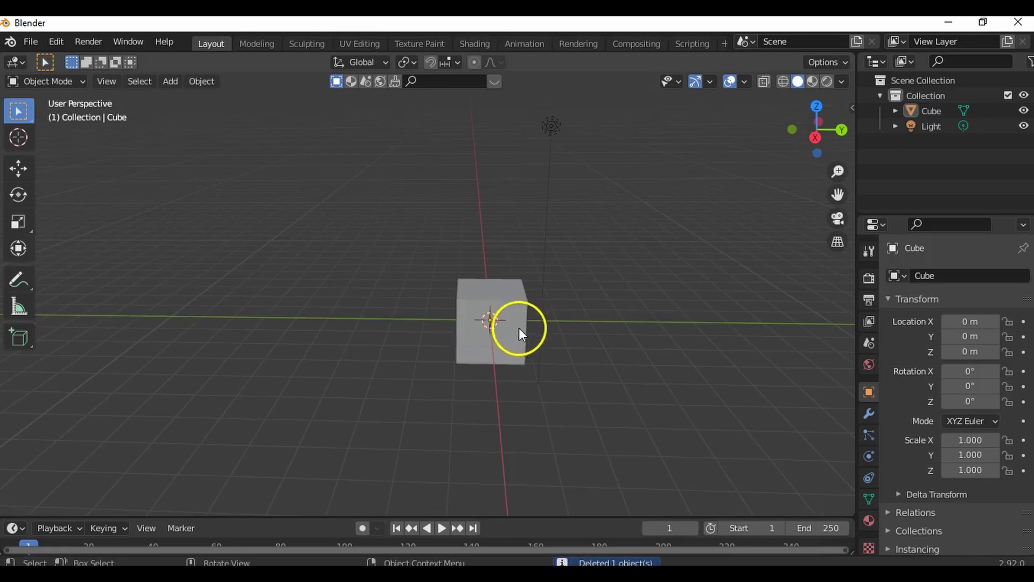
Step: Select the cube and set its material's Base Color to an Image Texture
{"action": "left_click", "coordinate": [518, 345]}
{"action": "scroll", "coordinate": [641, 374], "scroll_direction": "up", "scroll_amount": 2}
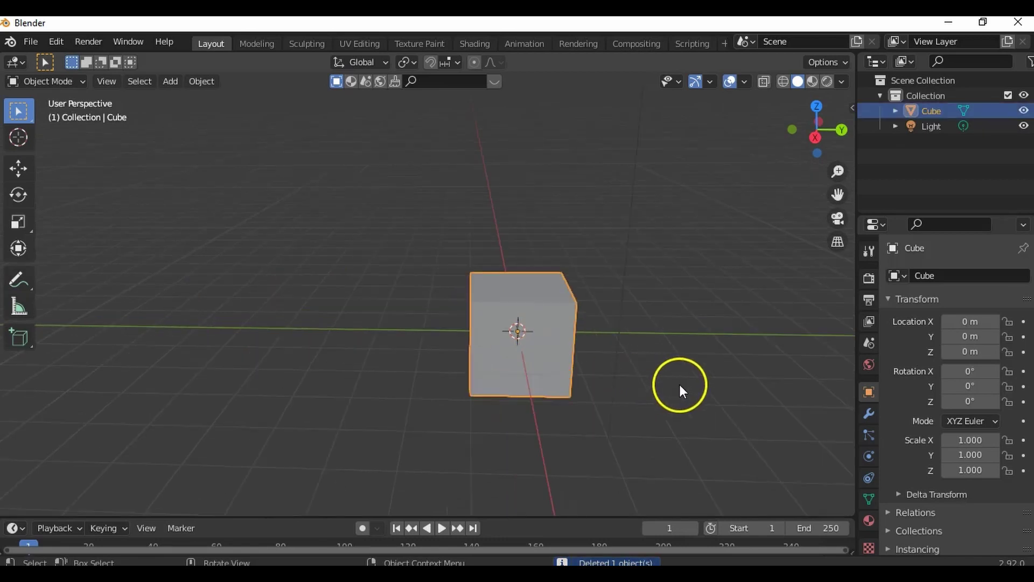
{"action": "middle_click_drag", "start_coordinate": [674, 376], "coordinate": [590, 331]}
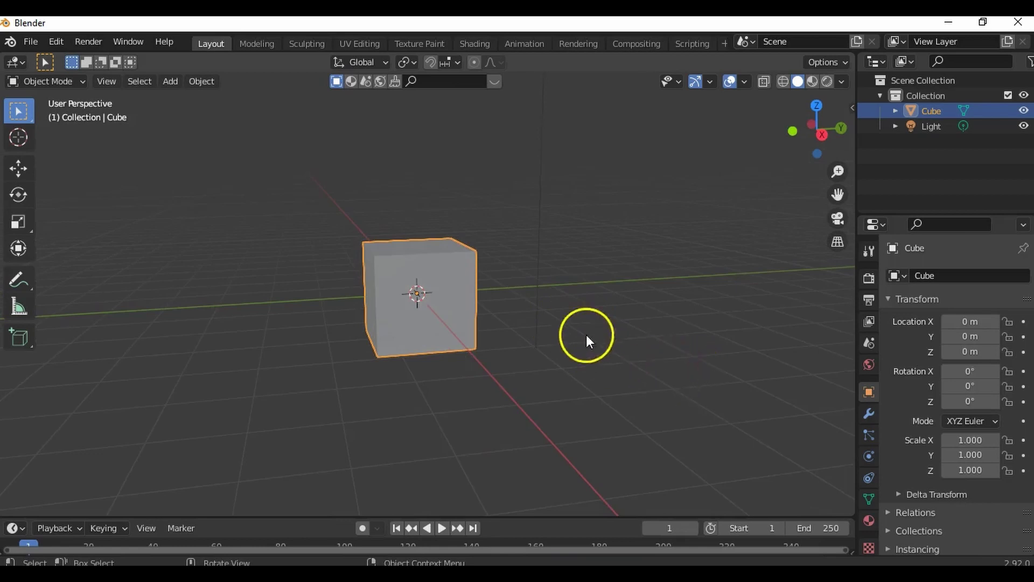
{"action": "scroll", "coordinate": [874, 467], "scroll_direction": "down", "scroll_amount": 1}
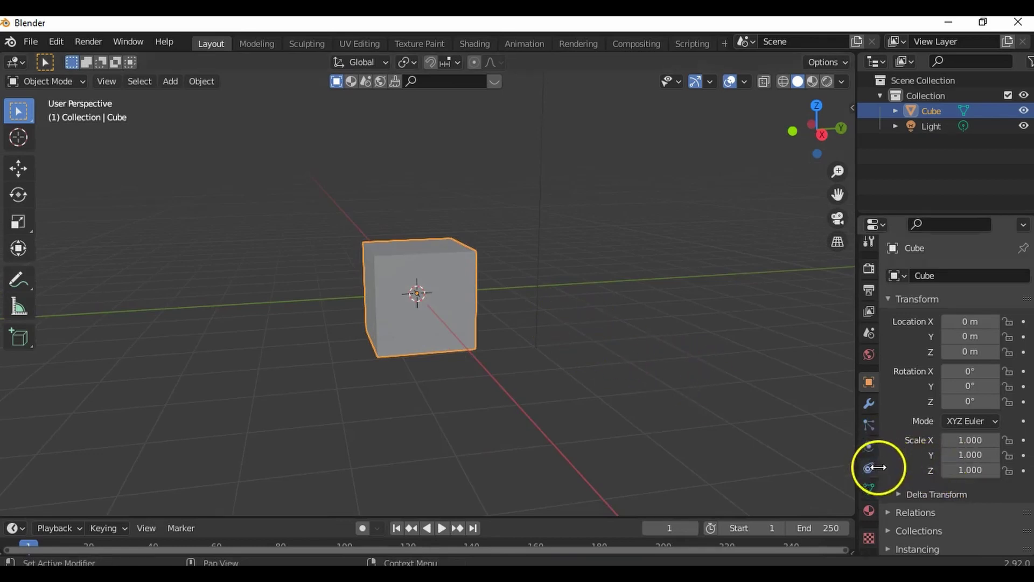
{"action": "left_click", "coordinate": [871, 512]}
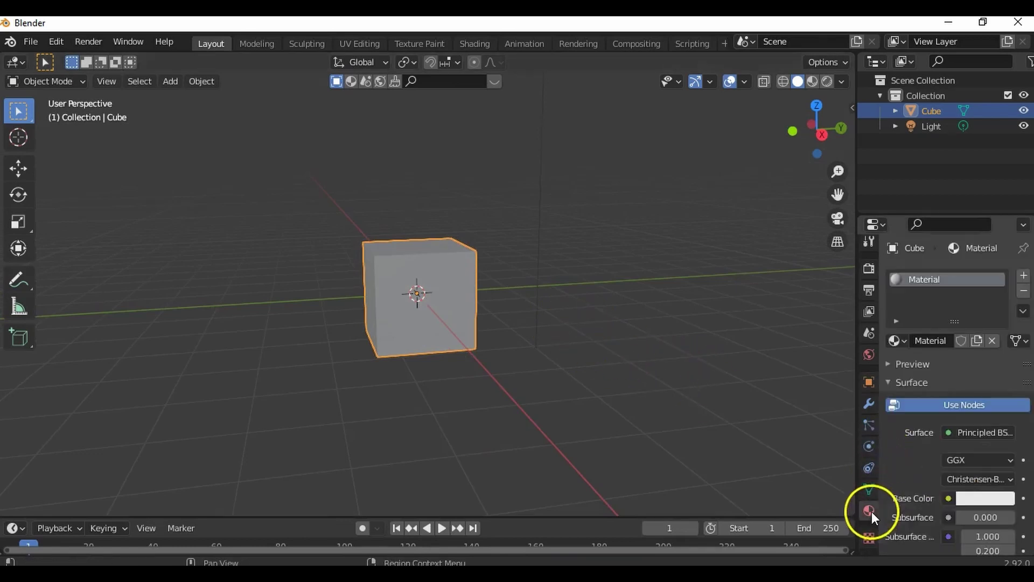
{"action": "left_click", "coordinate": [948, 498]}
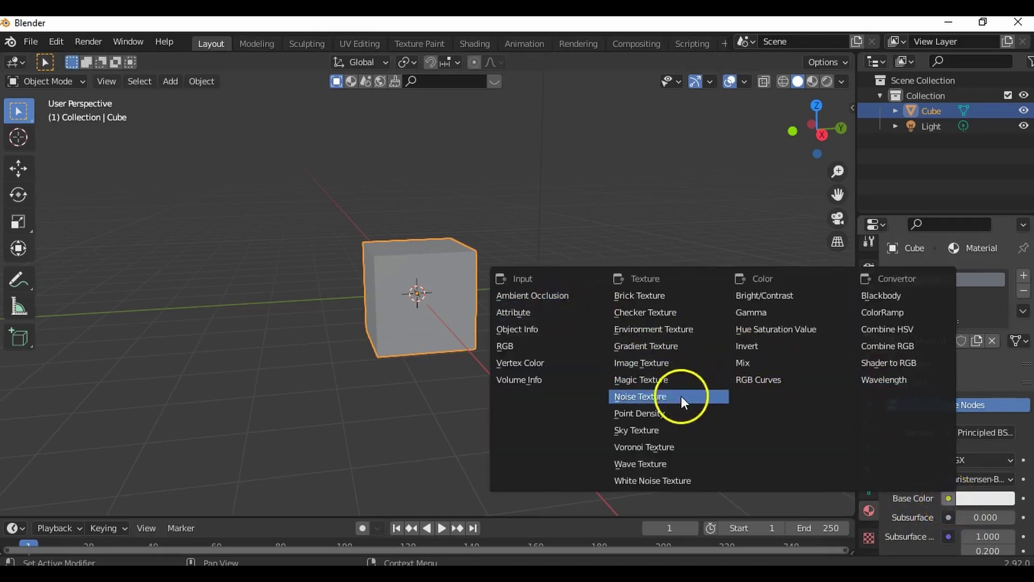
{"action": "left_click", "coordinate": [668, 369]}
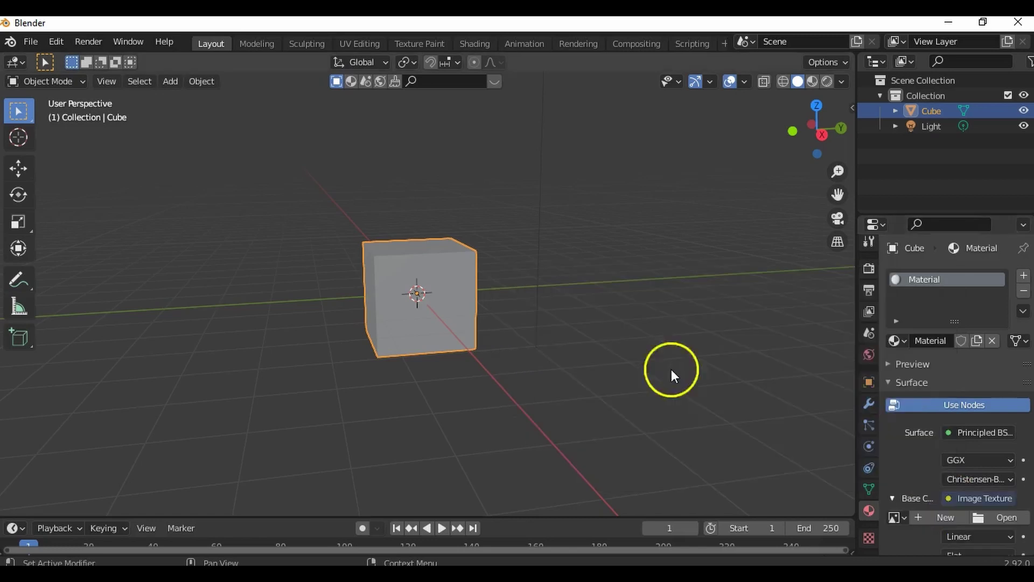
Step: Load the wooden crate image 925c0484e26f118c72da0949ef6618ed.jpg from the Desktop as the Base Color texture
{"action": "left_click", "coordinate": [983, 516]}
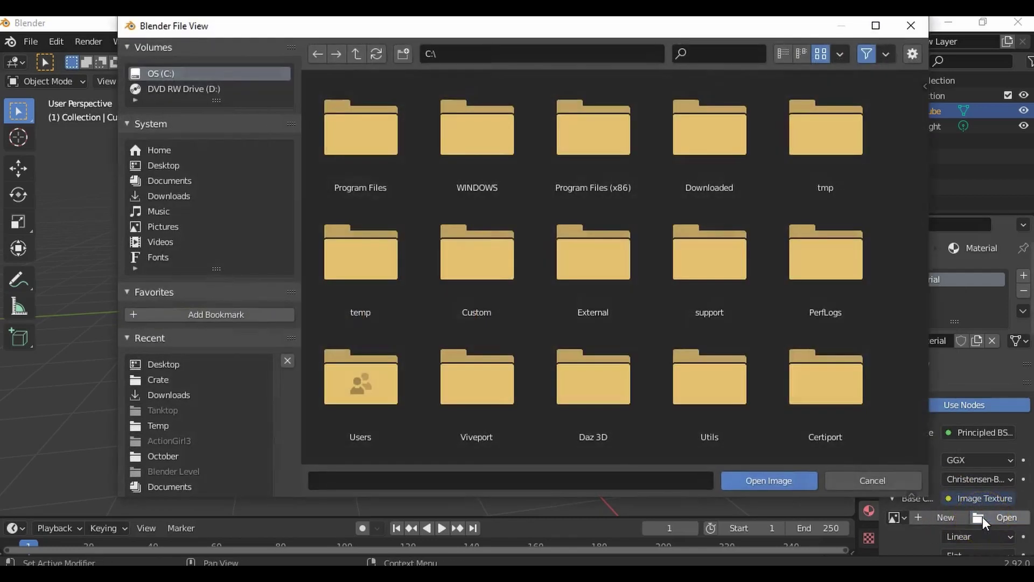
{"action": "left_click", "coordinate": [172, 165]}
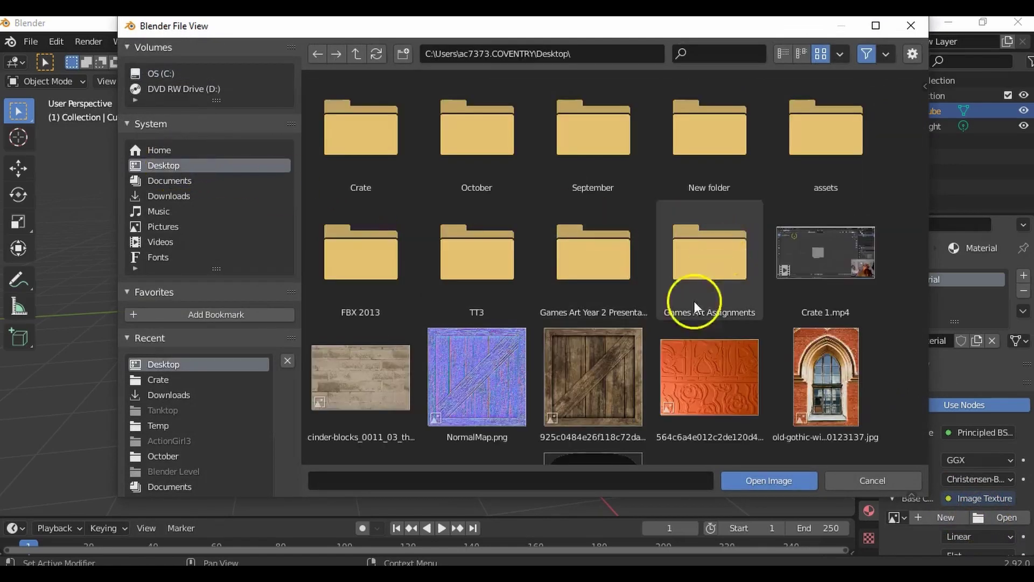
{"action": "left_click", "coordinate": [595, 354]}
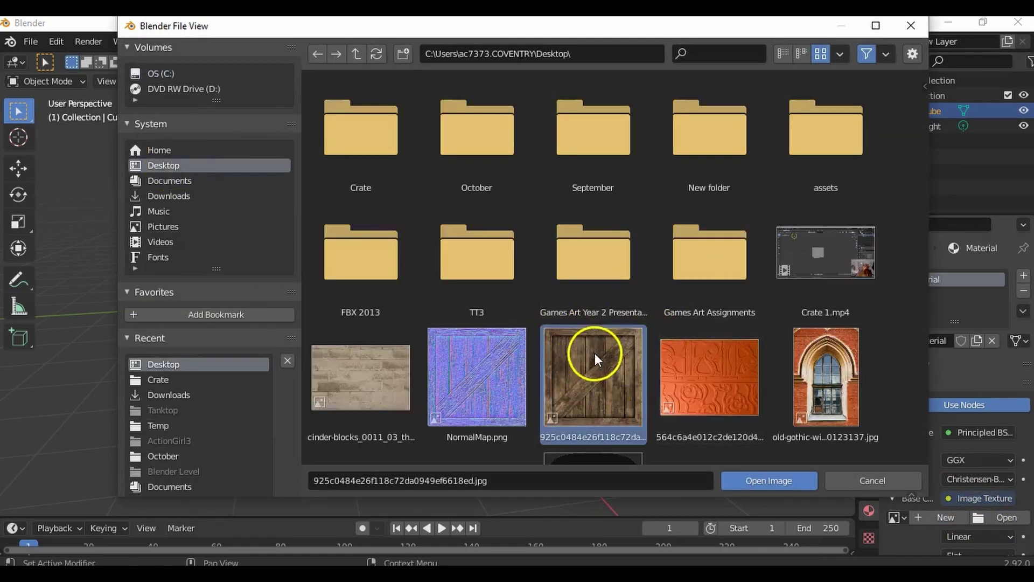
{"action": "left_click", "coordinate": [768, 481]}
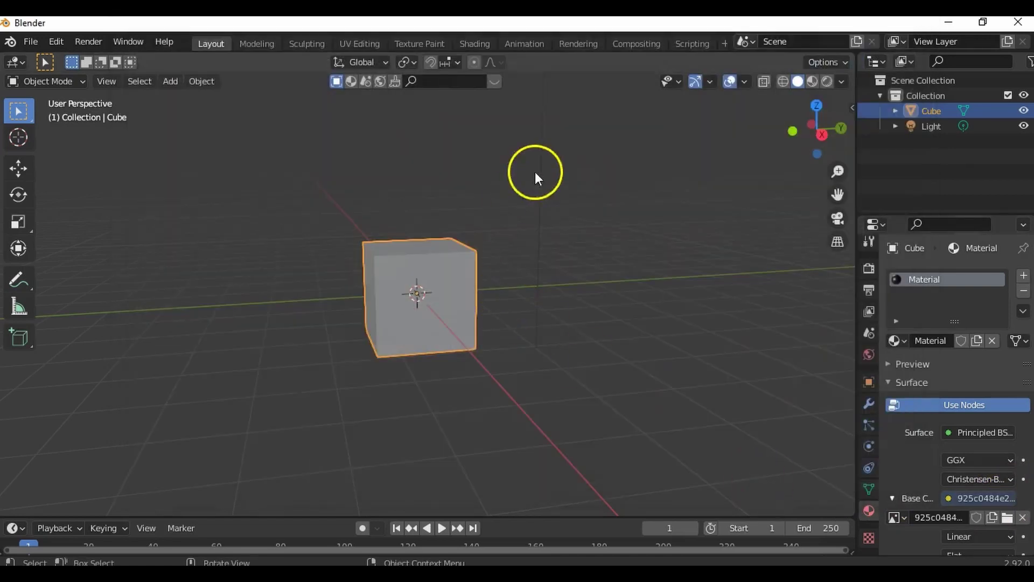
Step: Show the cube with its wood texture in Material Preview shading
{"action": "left_click", "coordinate": [812, 82]}
{"action": "middle_click_drag", "start_coordinate": [649, 198], "coordinate": [478, 97]}
{"action": "scroll", "coordinate": [592, 215], "scroll_direction": "up", "scroll_amount": 2}
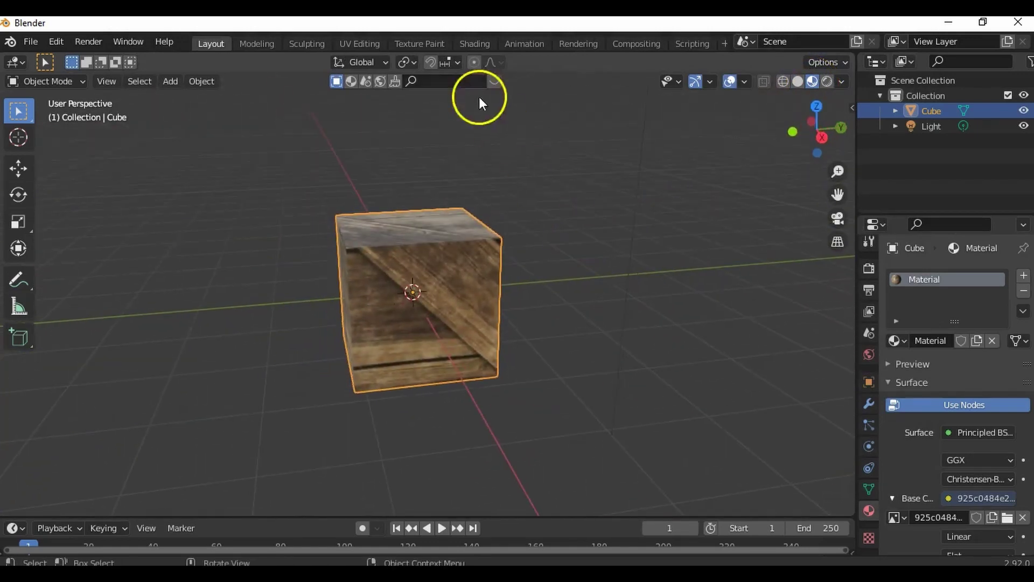
Step: Open the cube in the UV Editing workspace
{"action": "left_click", "coordinate": [356, 45]}
{"action": "scroll", "coordinate": [329, 235], "scroll_direction": "down", "scroll_amount": 3}
{"action": "scroll", "coordinate": [318, 241], "scroll_direction": "down", "scroll_amount": 1}
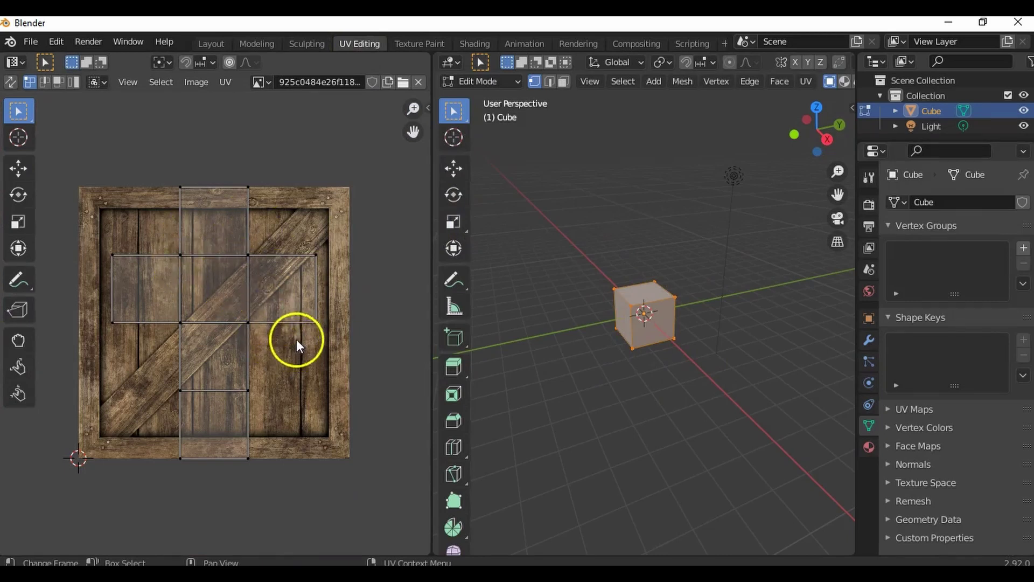
{"action": "scroll", "coordinate": [573, 350], "scroll_direction": "up", "scroll_amount": 2}
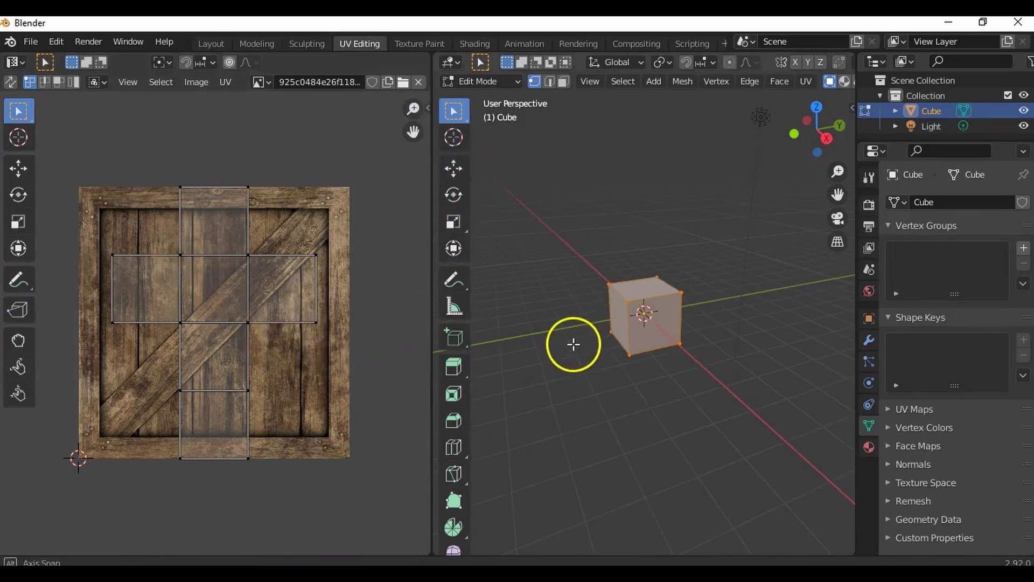
{"action": "scroll", "coordinate": [633, 403], "scroll_direction": "up", "scroll_amount": 3}
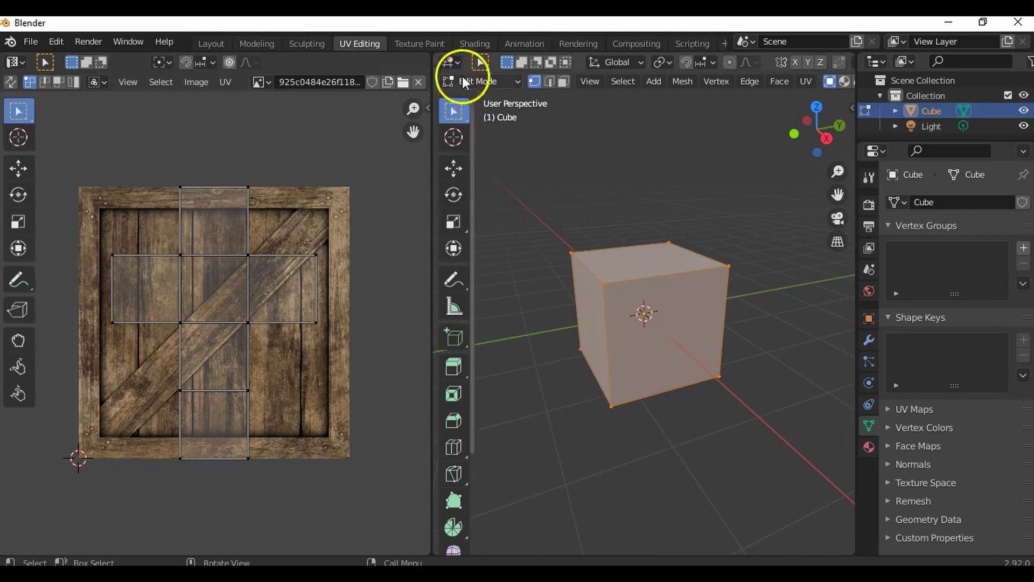
Step: In face selection mode, unwrap the cube's front +X face and set the 3D viewport to Material Preview shading
{"action": "left_click", "coordinate": [564, 81]}
{"action": "left_click", "coordinate": [690, 324]}
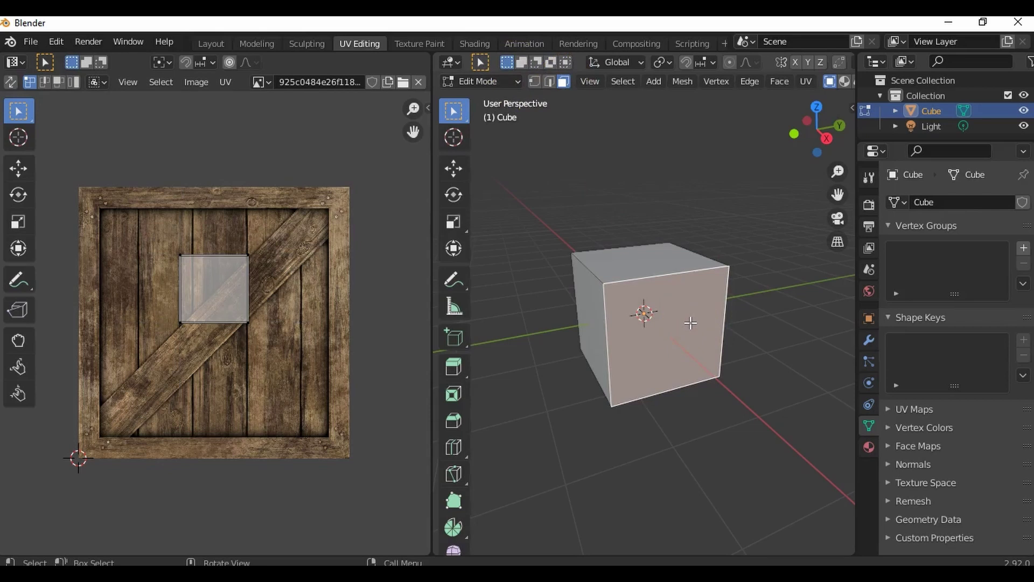
{"action": "key", "text": "u"}
{"action": "left_click", "coordinate": [686, 319]}
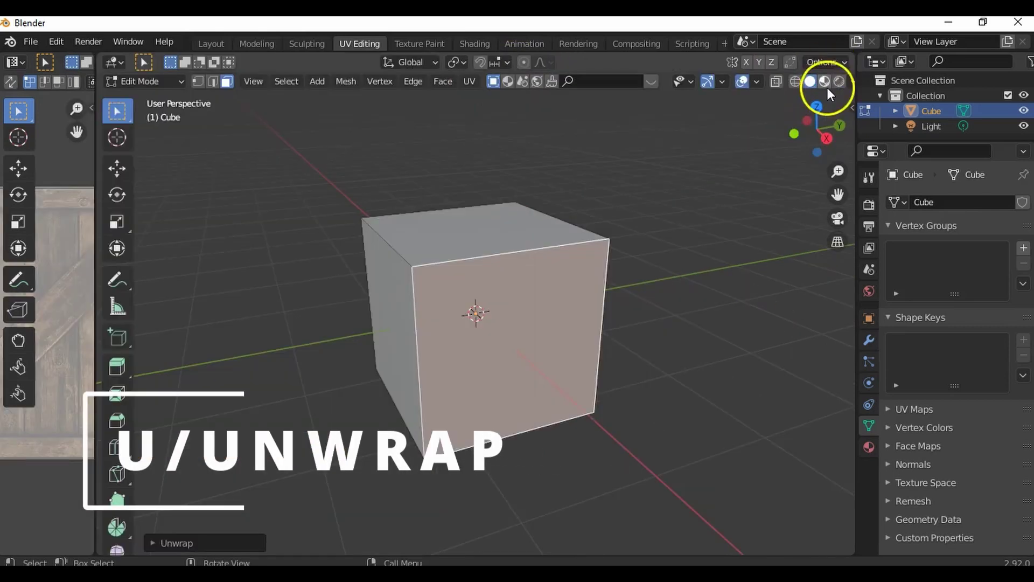
{"action": "left_click", "coordinate": [824, 81]}
{"action": "left_click_drag", "start_coordinate": [92, 304], "coordinate": [438, 317]}
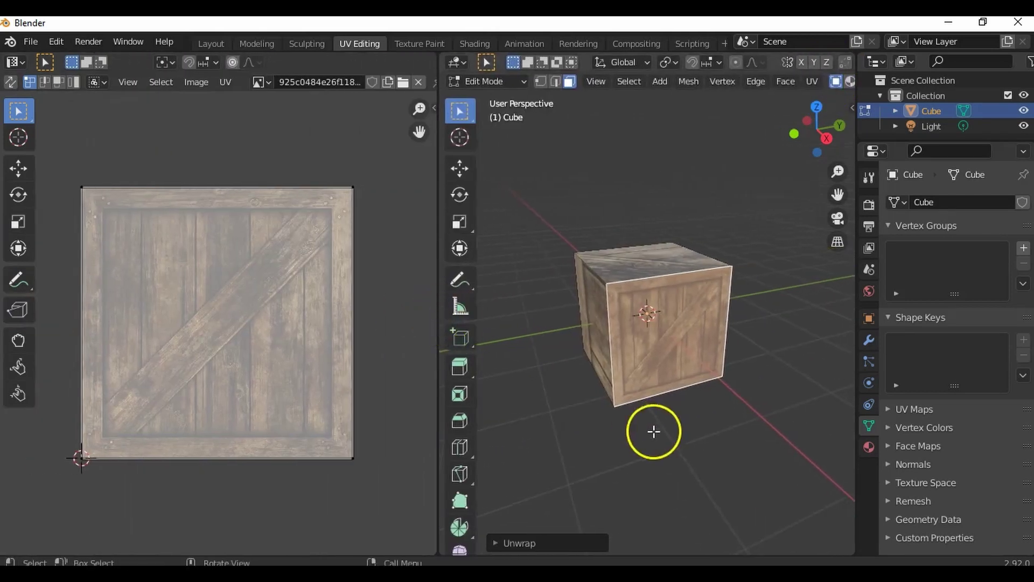
Step: Unwrap the cube's +Y side face onto the full crate image
{"action": "middle_click_drag", "start_coordinate": [654, 431], "coordinate": [647, 406]}
{"action": "scroll", "coordinate": [649, 407], "scroll_direction": "up", "scroll_amount": 2}
{"action": "middle_click_drag", "start_coordinate": [714, 378], "coordinate": [628, 459]}
{"action": "left_click", "coordinate": [668, 392]}
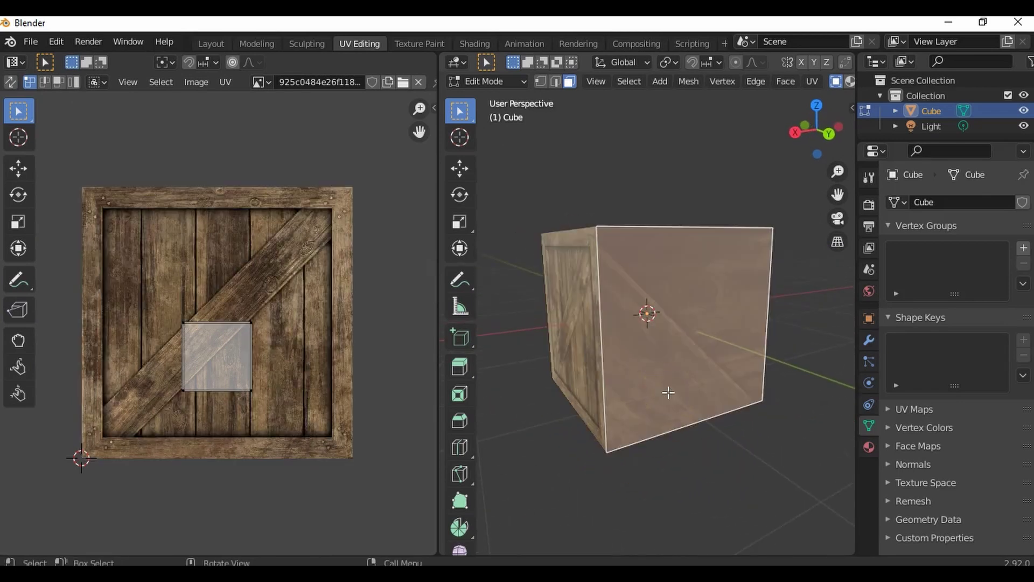
{"action": "key", "text": "u"}
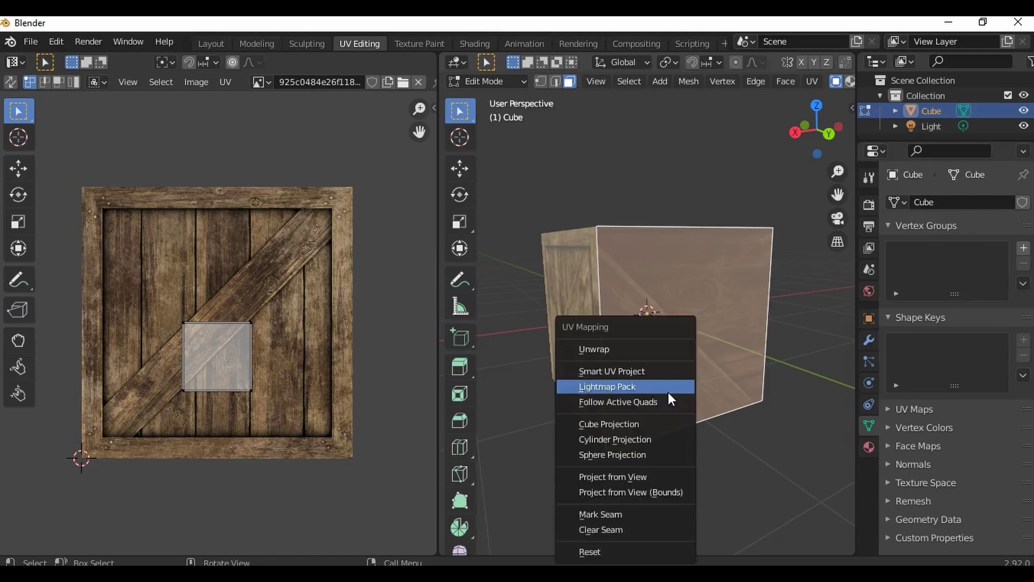
{"action": "left_click", "coordinate": [633, 339]}
Step: Unwrap the cube's back -X face onto the full crate image
{"action": "middle_click_drag", "start_coordinate": [749, 405], "coordinate": [575, 407]}
{"action": "left_click", "coordinate": [686, 331]}
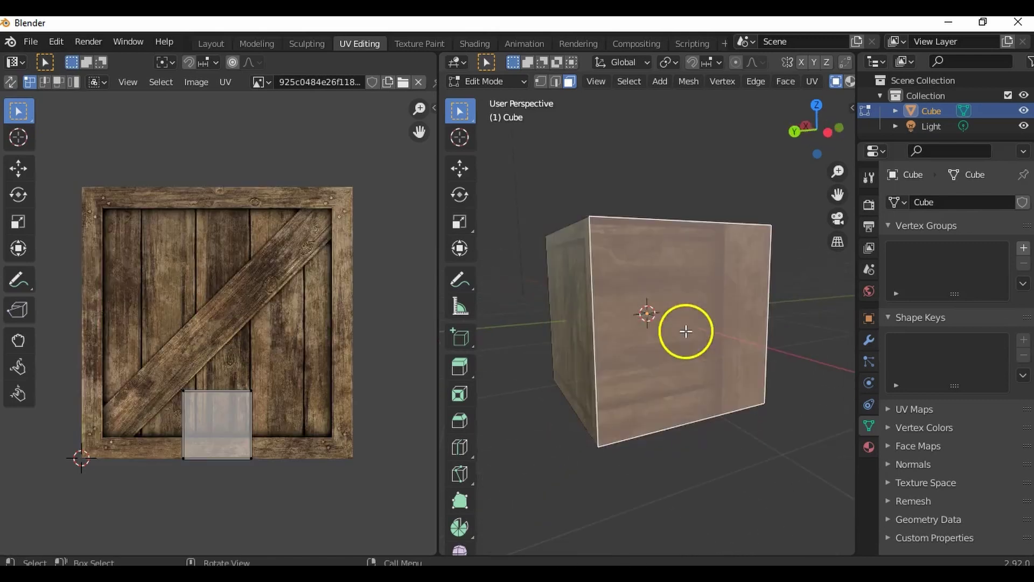
{"action": "key", "text": "u"}
{"action": "left_click", "coordinate": [676, 331]}
Step: Unwrap the remaining side face, on the cube's -Y side, onto the full crate image
{"action": "middle_click_drag", "start_coordinate": [797, 365], "coordinate": [637, 365]}
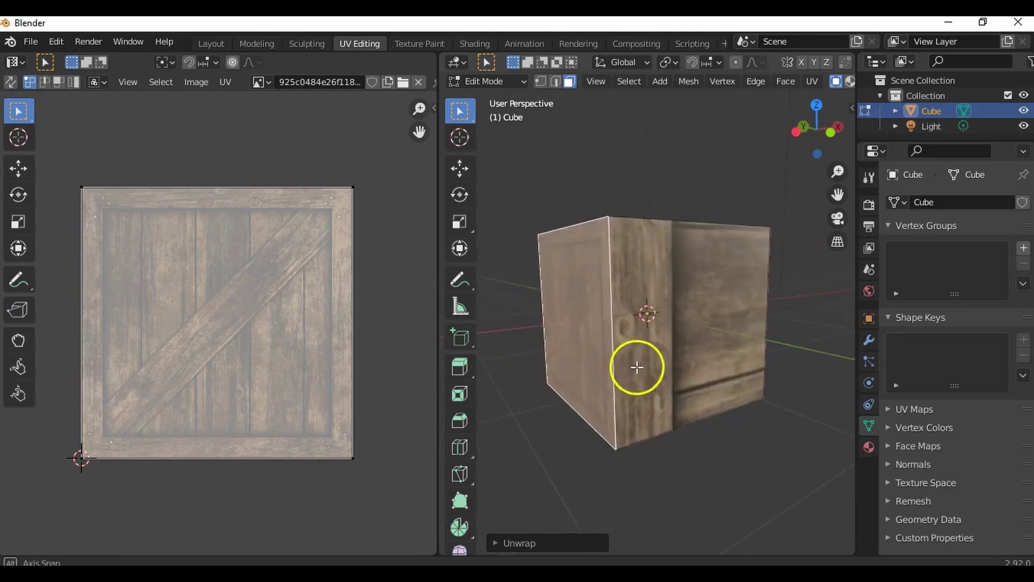
{"action": "left_click", "coordinate": [693, 346]}
{"action": "key", "text": "u"}
{"action": "left_click", "coordinate": [694, 347]}
Step: Unwrap the cube's top face onto the full crate image
{"action": "middle_click_drag", "start_coordinate": [694, 347], "coordinate": [589, 439]}
{"action": "left_click", "coordinate": [667, 281]}
{"action": "key", "text": "u"}
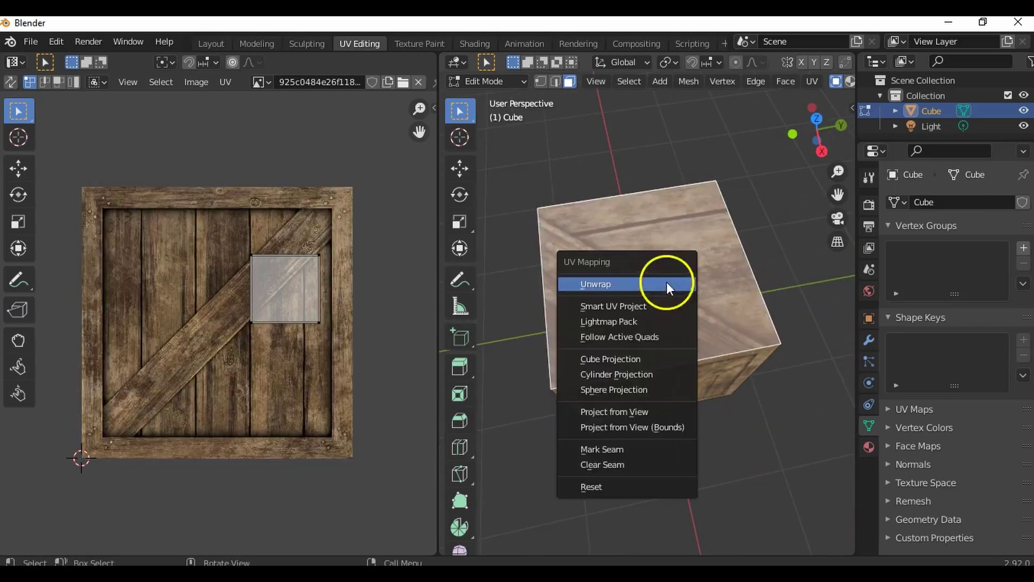
{"action": "left_click", "coordinate": [628, 284]}
Step: Unwrap the cube's bottom face onto the full crate image
{"action": "middle_click_drag", "start_coordinate": [655, 337], "coordinate": [668, 246]}
{"action": "left_click", "coordinate": [654, 333]}
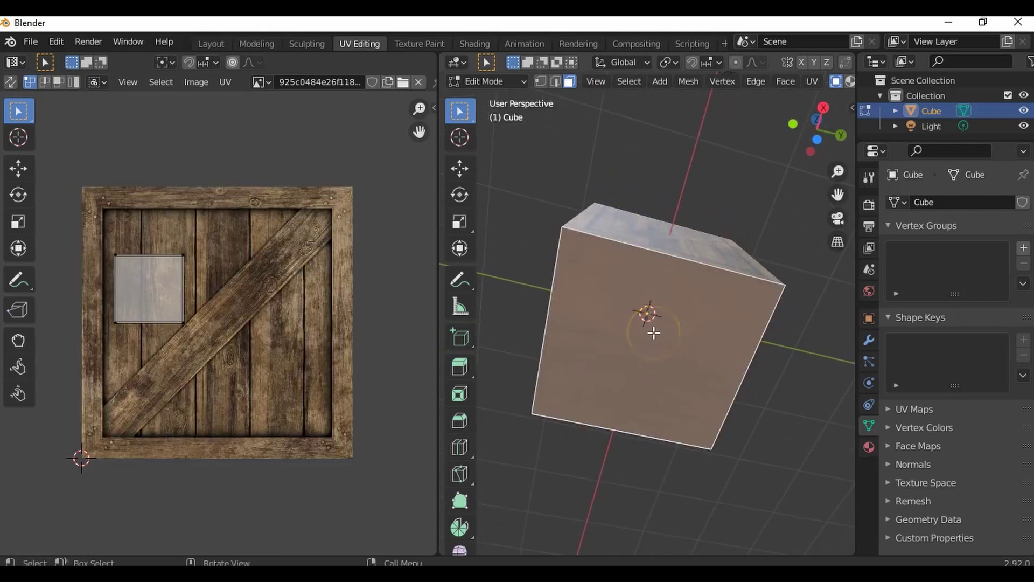
{"action": "key", "text": "u"}
{"action": "left_click", "coordinate": [652, 331]}
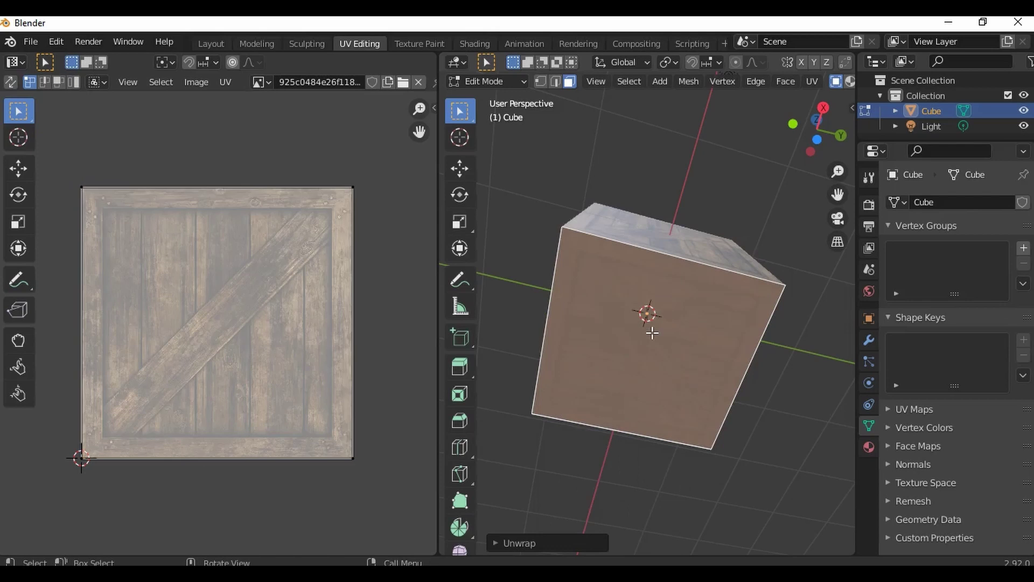
Step: Enlarge the 3D viewport, check the crate texture around the cube, and select its -Y side face
{"action": "middle_click_drag", "start_coordinate": [671, 309], "coordinate": [741, 395]}
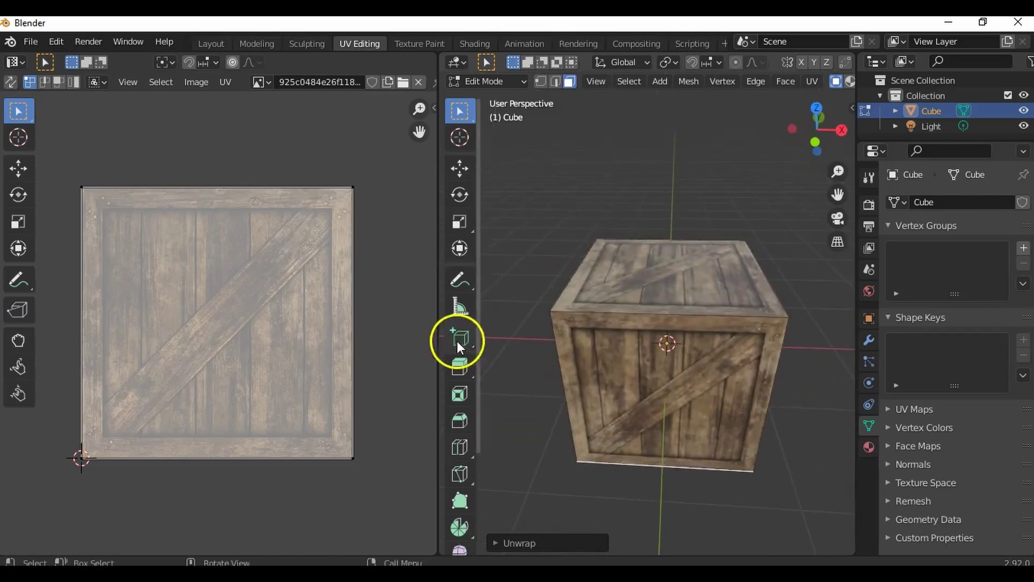
{"action": "left_click_drag", "start_coordinate": [439, 340], "coordinate": [339, 339]}
{"action": "middle_click_drag", "start_coordinate": [483, 341], "coordinate": [698, 373]}
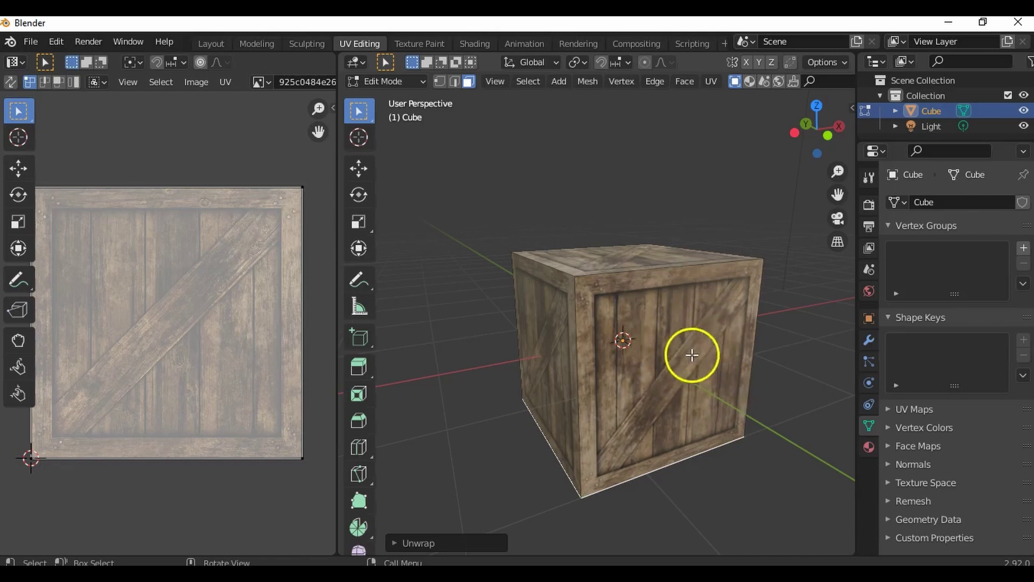
{"action": "middle_click_drag", "start_coordinate": [651, 427], "coordinate": [619, 359]}
{"action": "left_click", "coordinate": [653, 311]}
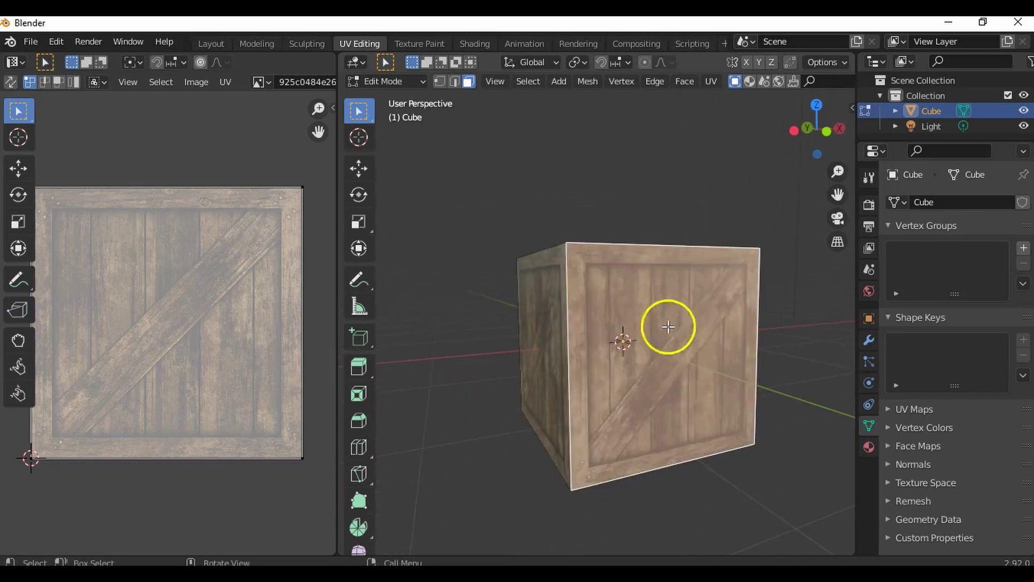
{"action": "middle_click_drag", "start_coordinate": [698, 379], "coordinate": [680, 374]}
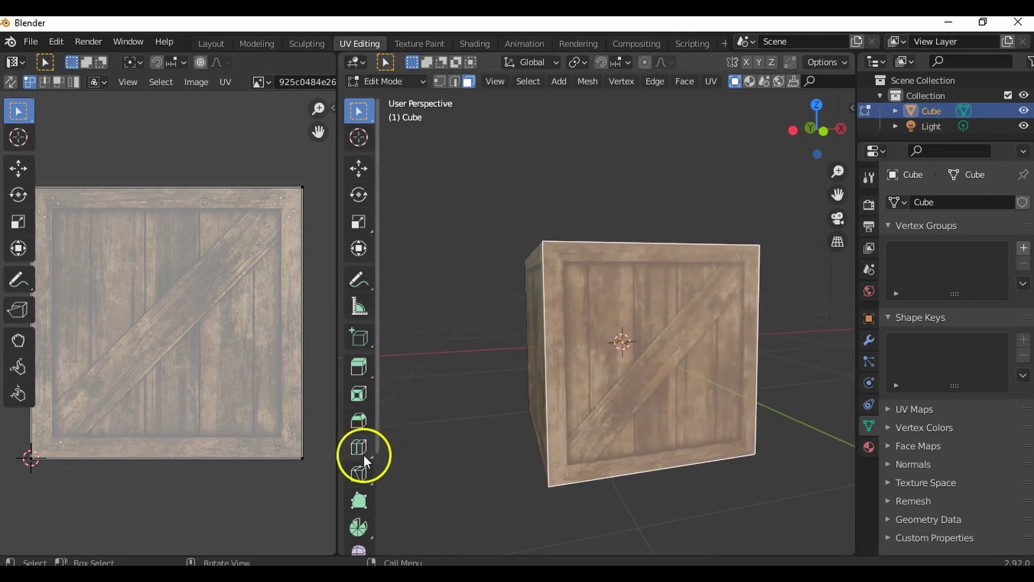
Step: Return to the Layout workspace and put the crate into Edit Mode
{"action": "left_click", "coordinate": [203, 43]}
{"action": "middle_click_drag", "start_coordinate": [541, 245], "coordinate": [568, 284]}
{"action": "scroll", "coordinate": [568, 285], "scroll_direction": "up", "scroll_amount": 4}
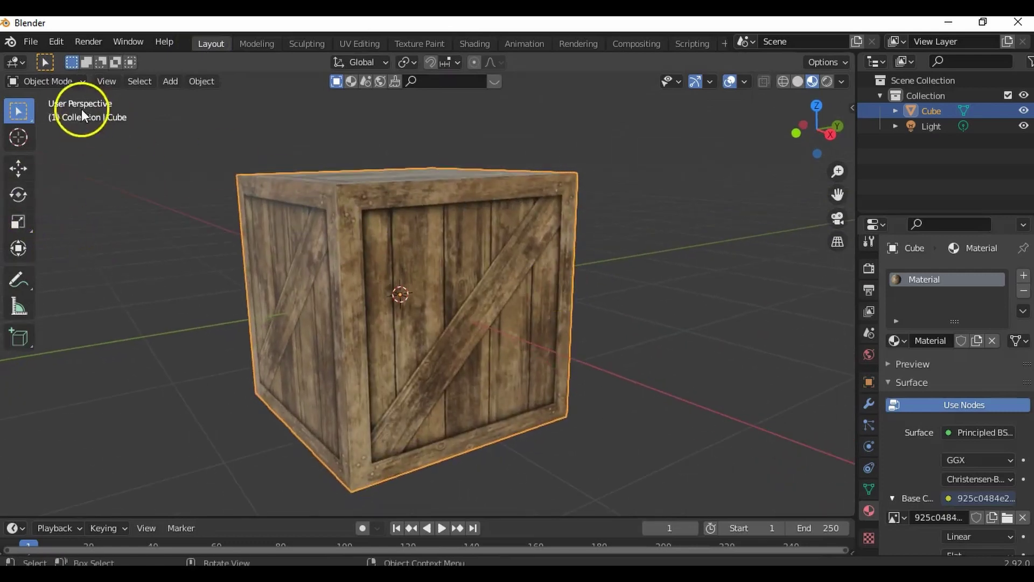
{"action": "key", "text": "Tab"}
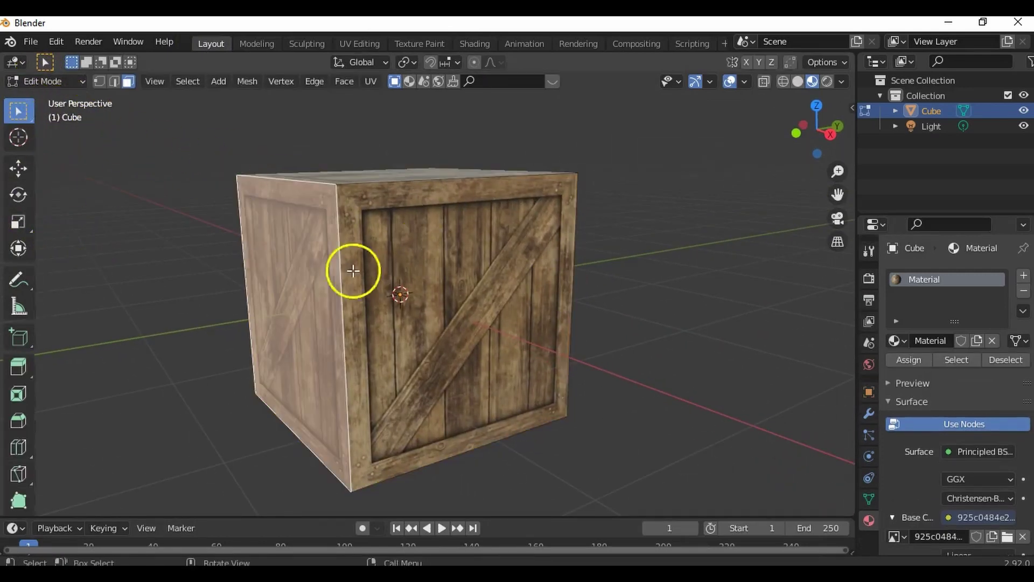
{"action": "middle_click_drag", "start_coordinate": [373, 300], "coordinate": [531, 293]}
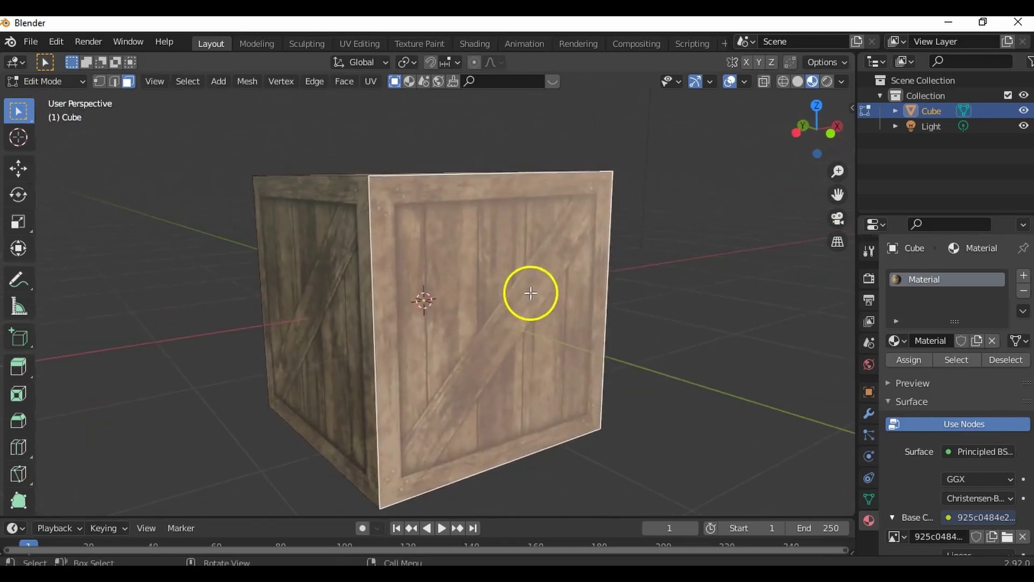
Step: Inset the crate's selected -Y side face along the inner edge of its textured frame with Inset Faces
{"action": "left_click", "coordinate": [16, 398]}
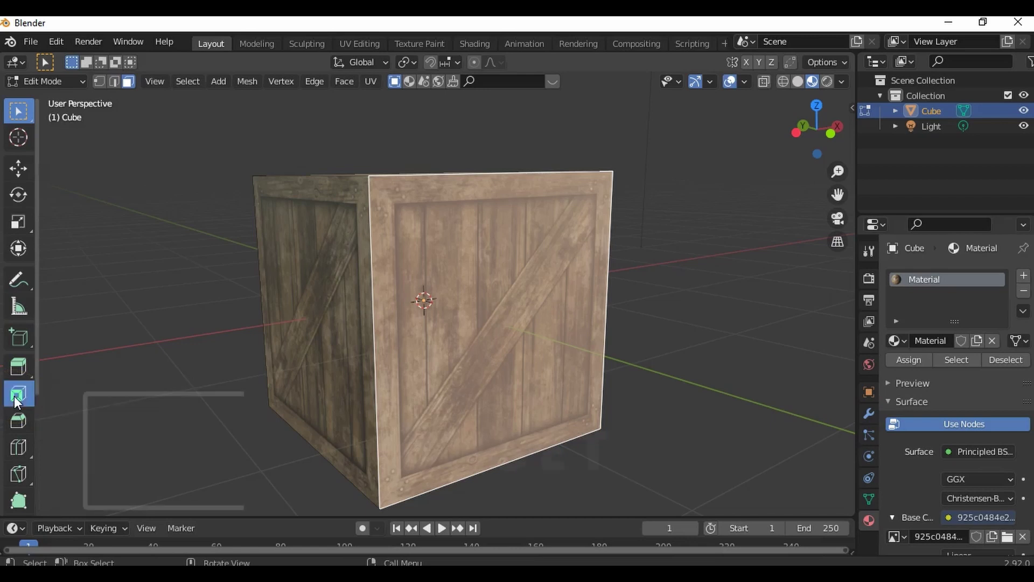
{"action": "middle_click_drag", "start_coordinate": [607, 359], "coordinate": [608, 353]}
{"action": "left_click_drag", "start_coordinate": [568, 340], "coordinate": [545, 340]}
{"action": "middle_click_drag", "start_coordinate": [684, 361], "coordinate": [496, 339]}
Step: Inset the +X side face by about 0.14 m to follow the inner edge of the frame
{"action": "left_click", "coordinate": [448, 293]}
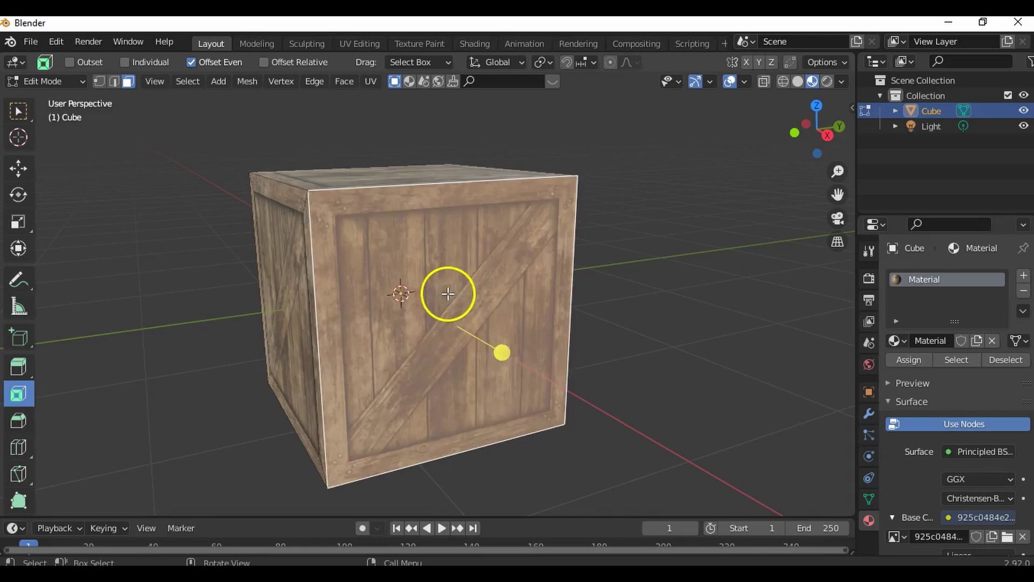
{"action": "key", "text": "i"}
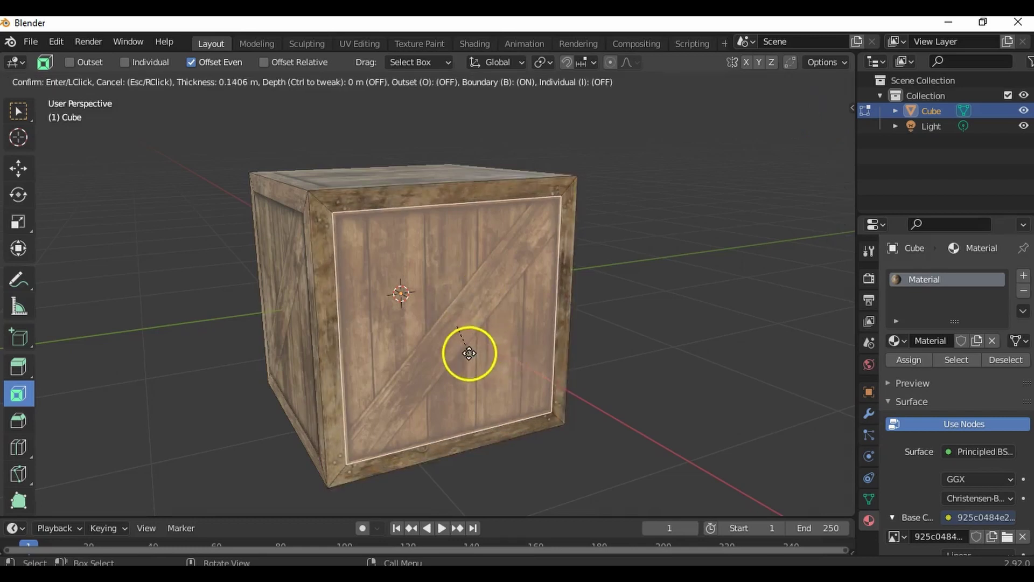
{"action": "left_click", "coordinate": [464, 350]}
Step: Inset the +Y side face by about 0.16 m to follow the inner edge of the frame
{"action": "middle_click_drag", "start_coordinate": [464, 351], "coordinate": [465, 311]}
{"action": "key", "text": "i"}
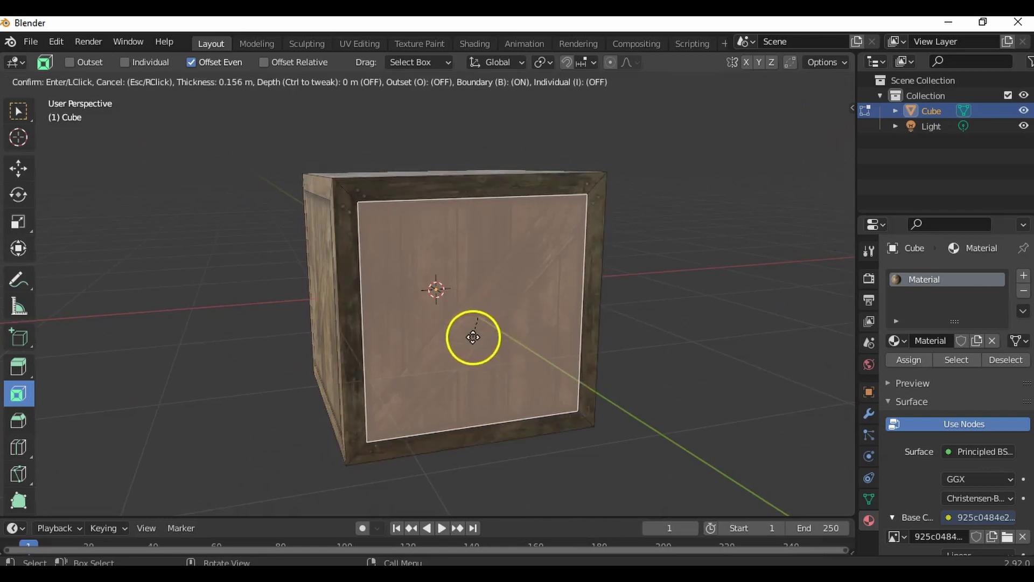
{"action": "left_click", "coordinate": [473, 339]}
Step: Inset the remaining side faces along the inner frame edge, the -X side by about 0.15 m
{"action": "middle_click_drag", "start_coordinate": [473, 340], "coordinate": [535, 357]}
{"action": "key", "text": "i"}
{"action": "left_click_drag", "start_coordinate": [493, 349], "coordinate": [491, 360]}
{"action": "middle_click_drag", "start_coordinate": [491, 360], "coordinate": [420, 348]}
{"action": "left_click_drag", "start_coordinate": [636, 335], "coordinate": [598, 328]}
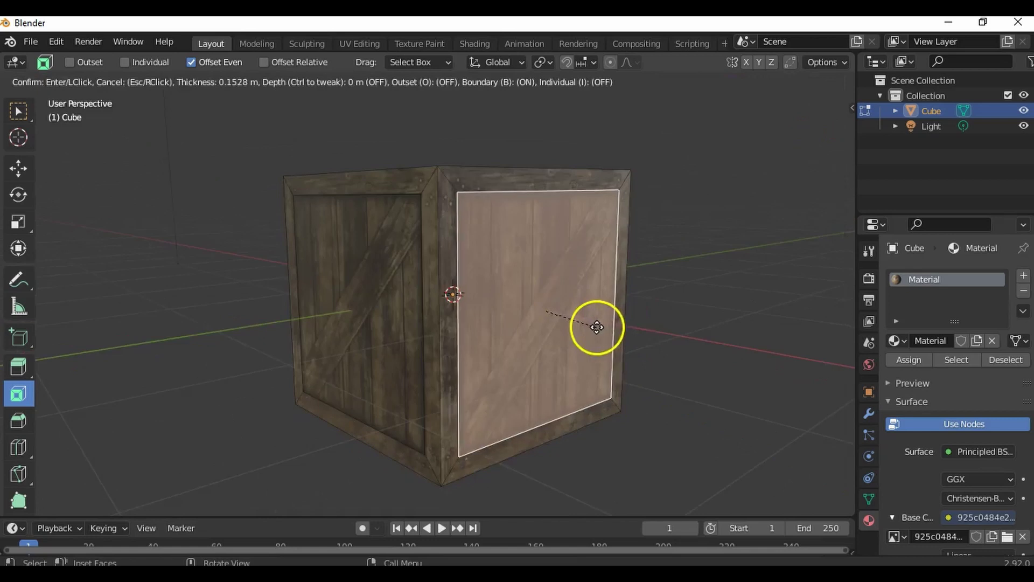
{"action": "middle_click_drag", "start_coordinate": [598, 327], "coordinate": [517, 356]}
{"action": "left_click_drag", "start_coordinate": [572, 369], "coordinate": [566, 364]}
Step: Inset the crate's top face along the inner edge of its textured frame
{"action": "middle_click_drag", "start_coordinate": [565, 345], "coordinate": [566, 452]}
{"action": "left_click", "coordinate": [414, 156]}
{"action": "left_click_drag", "start_coordinate": [412, 142], "coordinate": [415, 167]}
Step: Inset the crate's bottom face along the inner edge of its textured frame
{"action": "middle_click_drag", "start_coordinate": [425, 323], "coordinate": [466, 215]}
{"action": "left_click", "coordinate": [469, 293]}
{"action": "middle_click_drag", "start_coordinate": [468, 293], "coordinate": [492, 356]}
{"action": "left_click_drag", "start_coordinate": [467, 458], "coordinate": [475, 421]}
Step: Cut along the upper edge of the diagonal brace on the +X side's inset panel with the Knife
{"action": "middle_click_drag", "start_coordinate": [476, 420], "coordinate": [518, 348]}
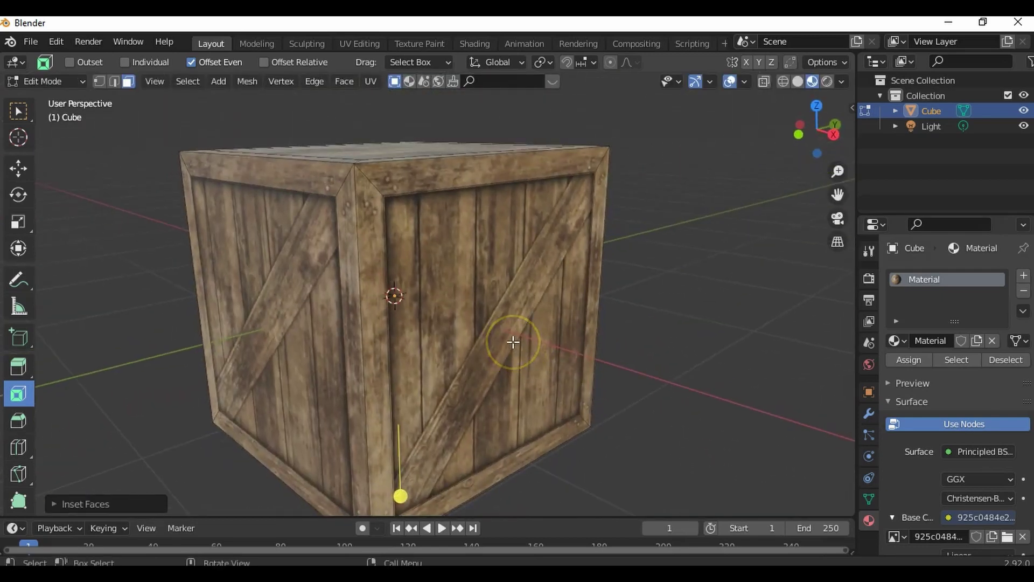
{"action": "middle_click_drag", "start_coordinate": [552, 283], "coordinate": [505, 283]}
{"action": "middle_click_drag", "start_coordinate": [520, 319], "coordinate": [527, 281]}
{"action": "key", "text": "k"}
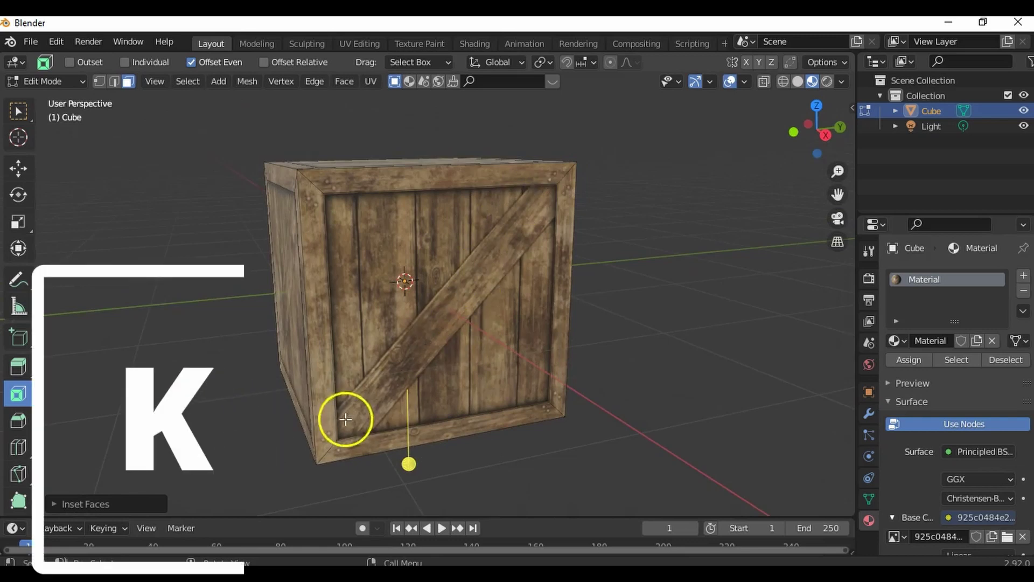
{"action": "middle_click_drag", "start_coordinate": [521, 359], "coordinate": [494, 335]}
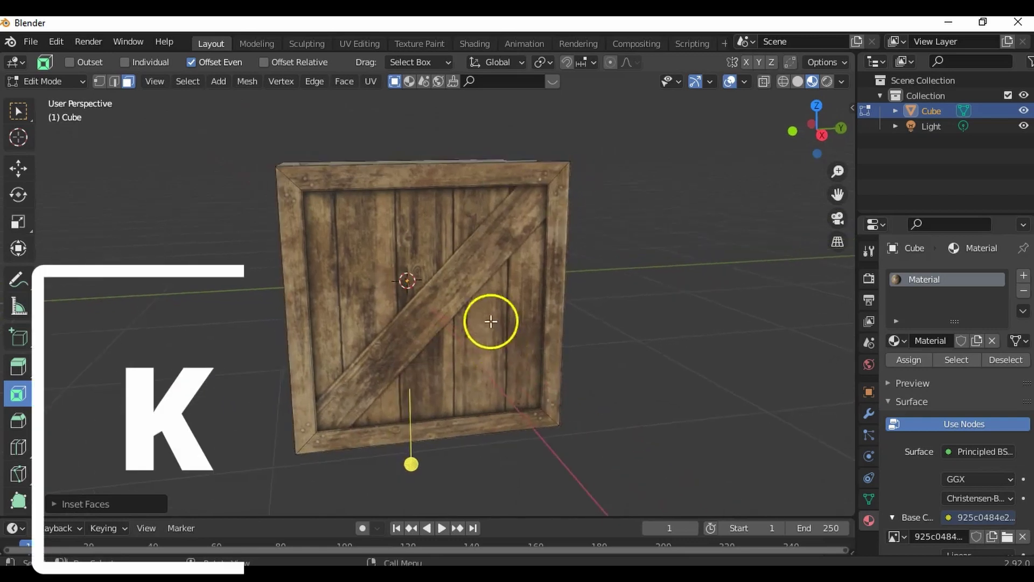
{"action": "scroll", "coordinate": [494, 334], "scroll_direction": "up", "scroll_amount": 1}
{"action": "left_click", "coordinate": [546, 150]}
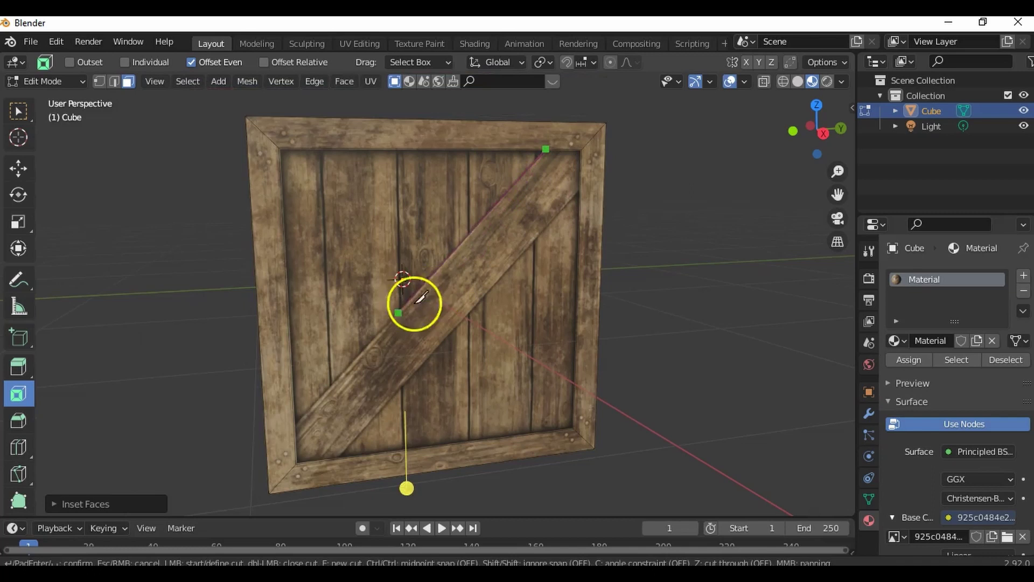
{"action": "left_click", "coordinate": [301, 425]}
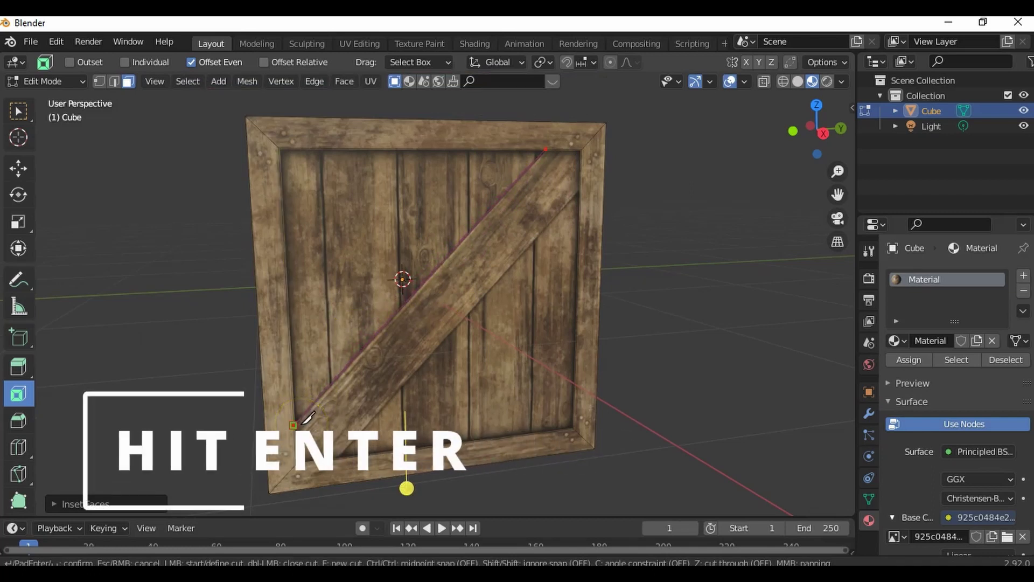
{"action": "key", "text": "Return"}
Step: Cut along the lower edge of the diagonal brace on the +X side's inset panel with the Knife
{"action": "key", "text": "k"}
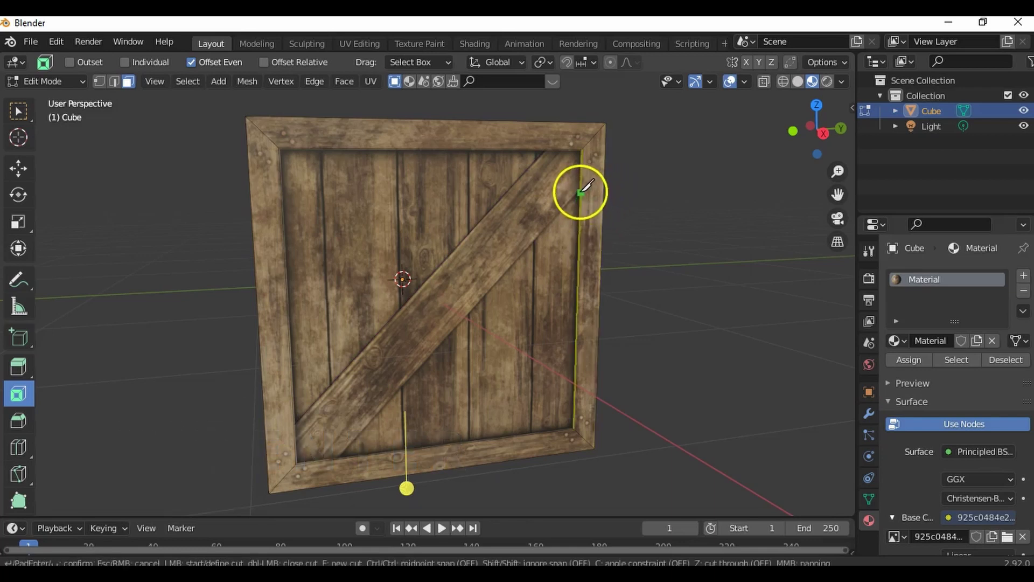
{"action": "left_click", "coordinate": [580, 192]}
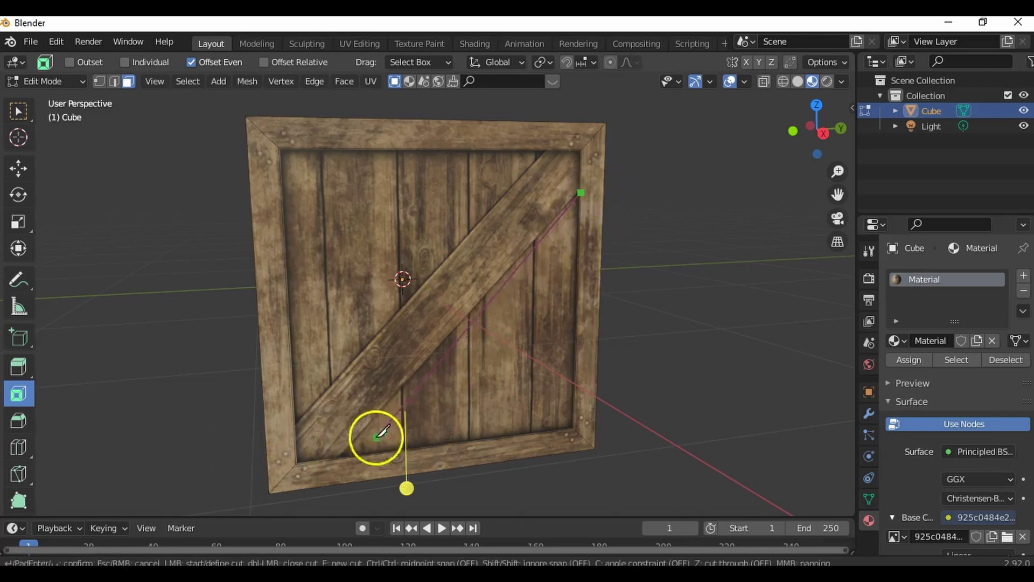
{"action": "left_click", "coordinate": [338, 458]}
{"action": "key", "text": "Return"}
Step: Cut along both edges of the diagonal brace on the +Y side's inset panel with the Knife
{"action": "middle_click_drag", "start_coordinate": [558, 316], "coordinate": [374, 318]}
{"action": "key", "text": "k"}
{"action": "left_click", "coordinate": [597, 155]}
{"action": "left_click", "coordinate": [341, 423]}
{"action": "key", "text": "Return"}
{"action": "key", "text": "k"}
{"action": "left_click", "coordinate": [631, 197]}
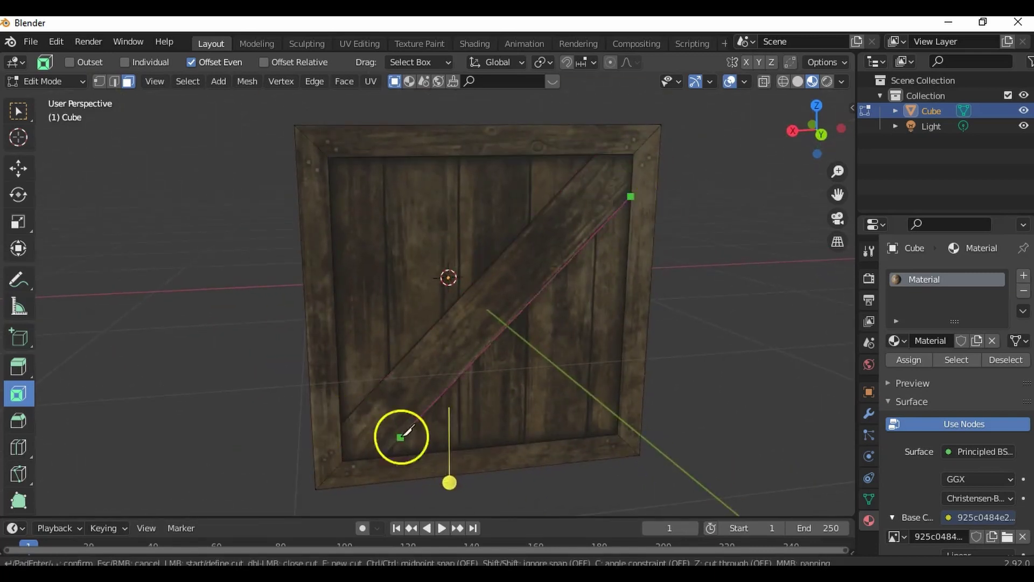
{"action": "left_click", "coordinate": [386, 454]}
{"action": "key", "text": "Return"}
Step: Cut along the edges of the diagonal brace on the -X side's inset panel with the Knife
{"action": "middle_click_drag", "start_coordinate": [557, 318], "coordinate": [372, 323]}
{"action": "key", "text": "k"}
{"action": "left_click", "coordinate": [640, 168]}
{"action": "left_click", "coordinate": [343, 462]}
{"action": "key", "text": "Return"}
Step: Cut along both edges of the diagonal brace on the -Y side's inset panel with the Knife
{"action": "key", "text": "k"}
{"action": "left_click", "coordinate": [543, 172]}
{"action": "left_click", "coordinate": [265, 464]}
{"action": "key", "text": "Return"}
{"action": "key", "text": "k"}
{"action": "left_click", "coordinate": [585, 217]}
{"action": "left_click", "coordinate": [314, 491]}
{"action": "key", "text": "Return"}
Step: Cut along both edges of the diagonal brace on the top panel with the Knife in top view
{"action": "middle_click_drag", "start_coordinate": [592, 258], "coordinate": [469, 340]}
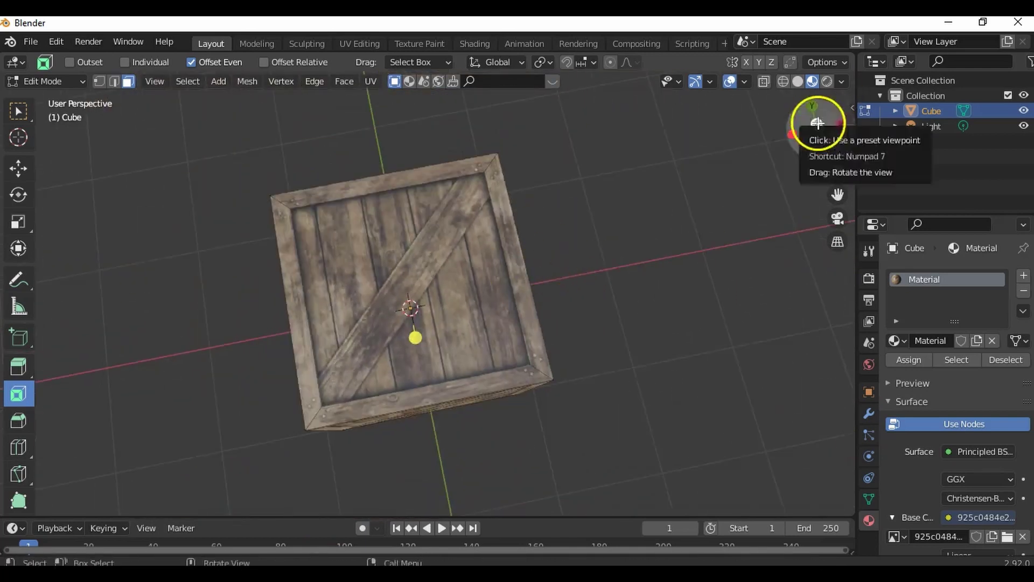
{"action": "left_click", "coordinate": [818, 123]}
{"action": "key", "text": "k"}
{"action": "left_click", "coordinate": [496, 174]}
{"action": "left_click", "coordinate": [249, 418]}
{"action": "key", "text": "Return"}
{"action": "left_click", "coordinate": [541, 211]}
{"action": "left_click", "coordinate": [296, 457]}
Step: Cut along both edges of the diagonal brace on the bottom panel with the Knife in bottom view
{"action": "middle_click_drag", "start_coordinate": [377, 431], "coordinate": [385, 162]}
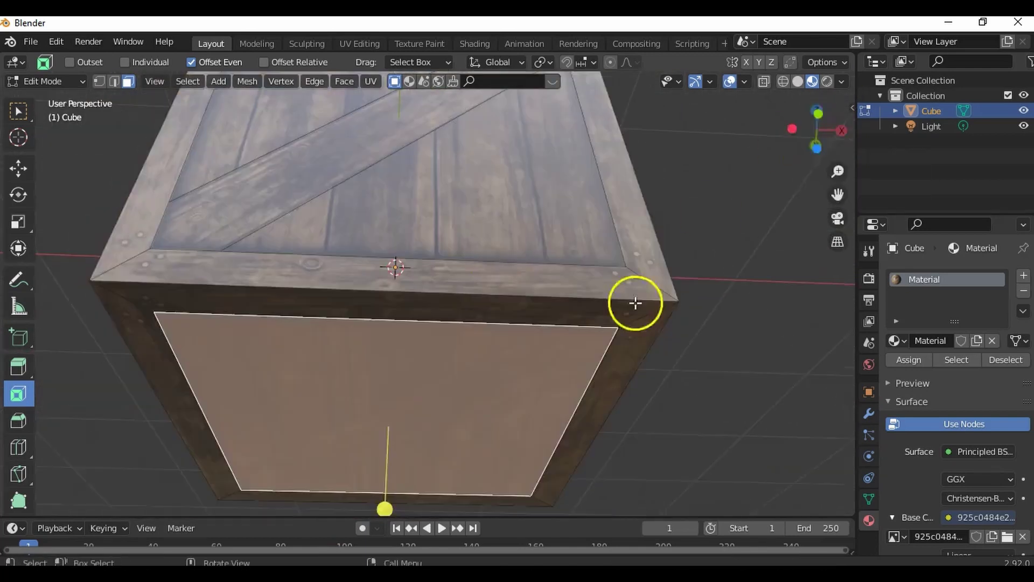
{"action": "left_click", "coordinate": [818, 145]}
{"action": "key", "text": "k"}
{"action": "left_click", "coordinate": [496, 129]}
{"action": "left_click", "coordinate": [251, 376]}
{"action": "key", "text": "Return"}
{"action": "left_click", "coordinate": [538, 166]}
{"action": "left_click", "coordinate": [294, 414]}
Step: Select the brace and both triangular panel faces on the -X side and extrude them inward by about 0.08 m
{"action": "middle_click_drag", "start_coordinate": [350, 334], "coordinate": [628, 487]}
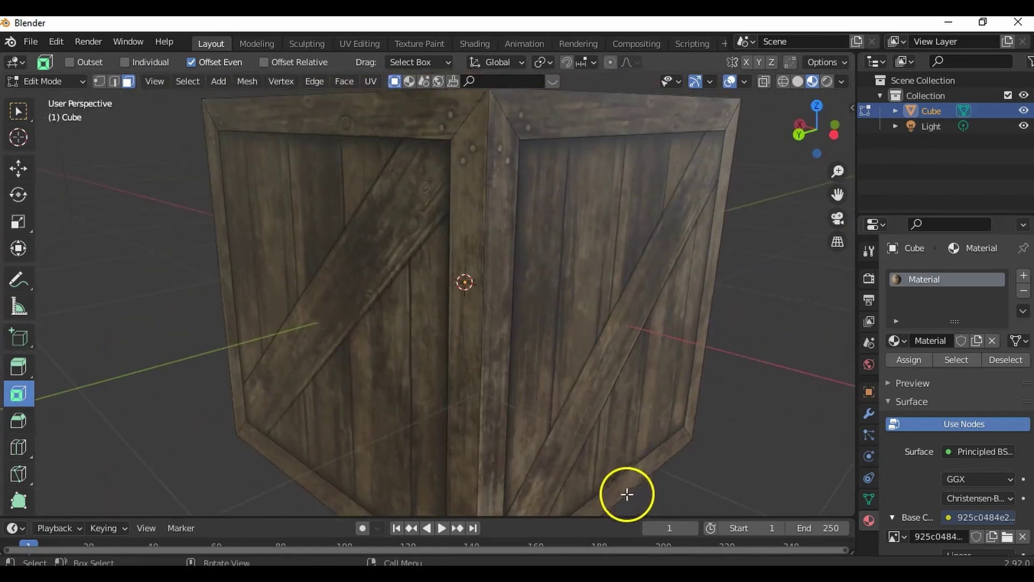
{"action": "left_click", "coordinate": [24, 173]}
{"action": "scroll", "coordinate": [407, 306], "scroll_direction": "down", "scroll_amount": 4}
{"action": "middle_click_drag", "start_coordinate": [524, 319], "coordinate": [444, 328]}
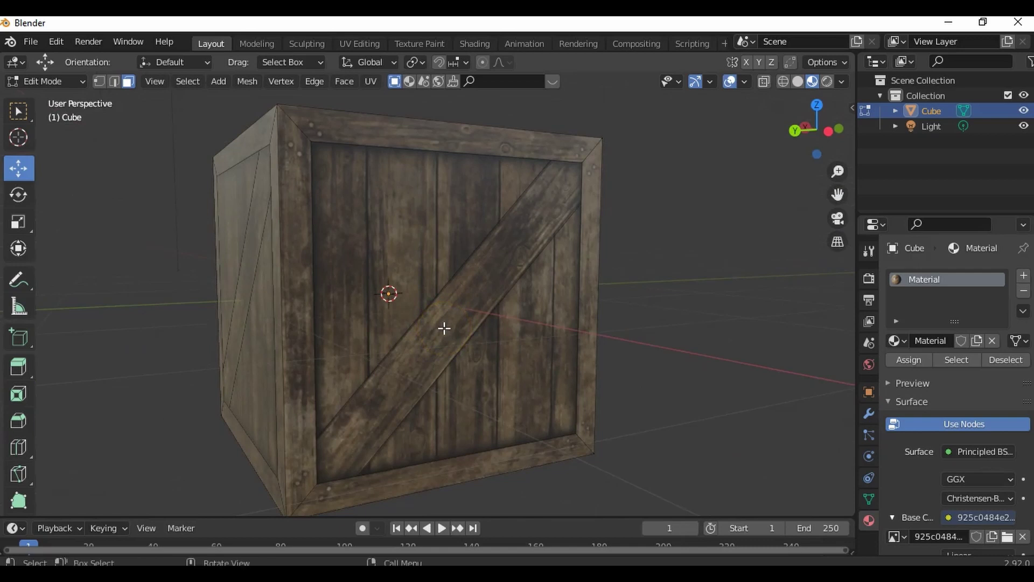
{"action": "left_click", "coordinate": [458, 264], "text": "shift"}
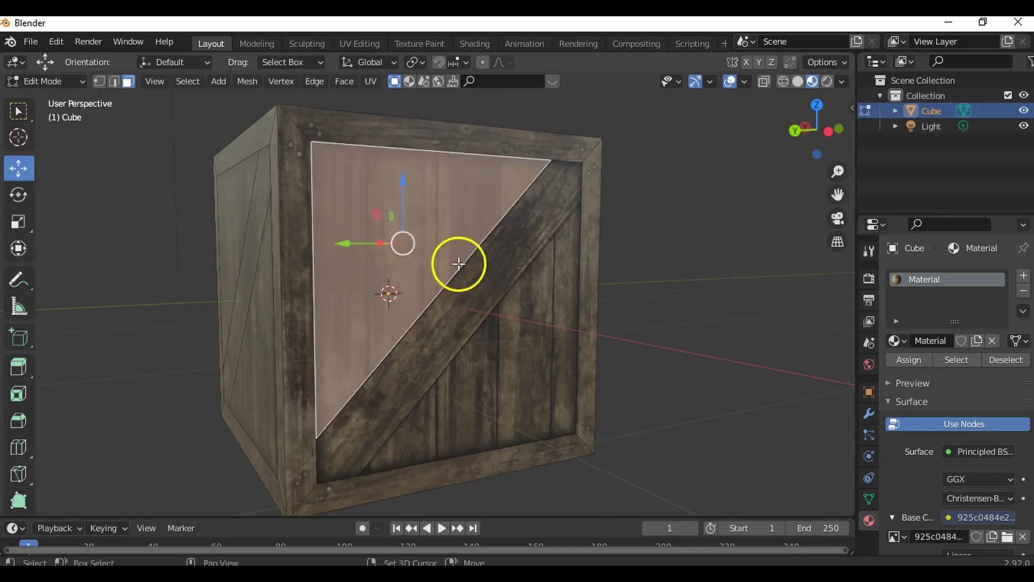
{"action": "left_click", "coordinate": [484, 276], "text": "shift"}
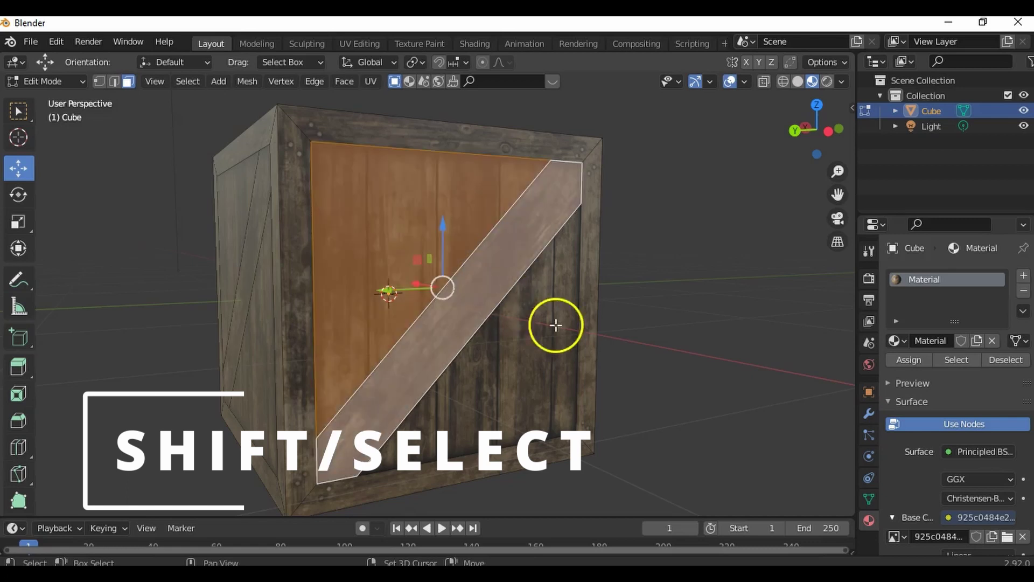
{"action": "left_click", "coordinate": [527, 352], "text": "shift"}
{"action": "middle_click_drag", "start_coordinate": [527, 352], "coordinate": [548, 370]}
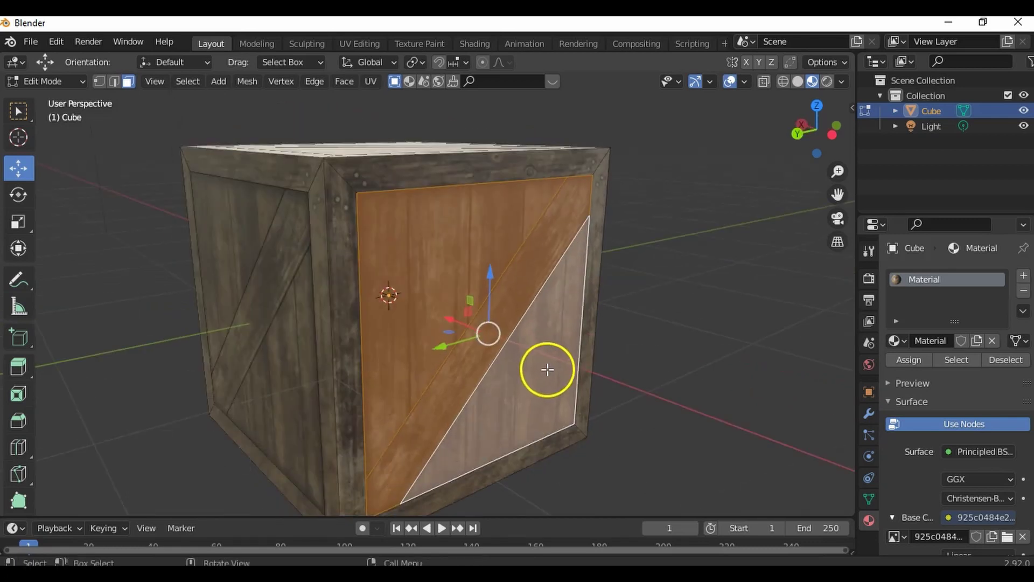
{"action": "key", "text": "e"}
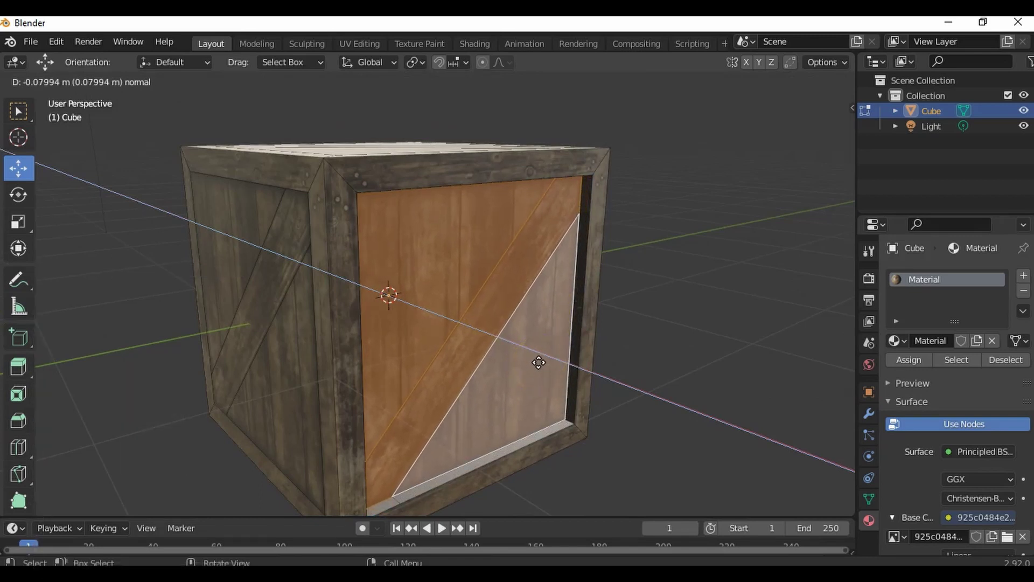
{"action": "left_click", "coordinate": [538, 362]}
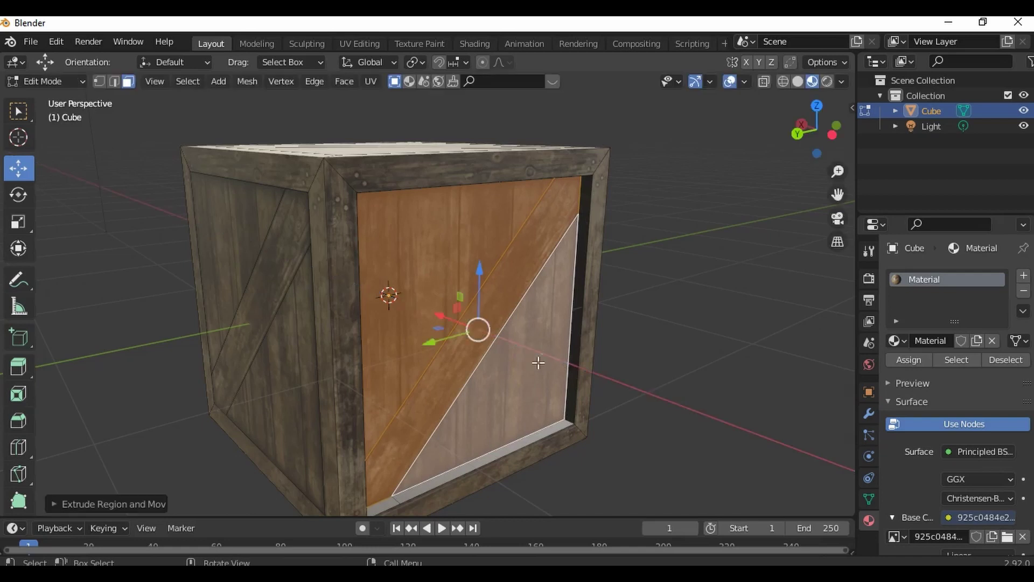
Step: Extrude only the -X side's diagonal brace face outward by about 0.04 m
{"action": "middle_click_drag", "start_coordinate": [687, 346], "coordinate": [603, 399]}
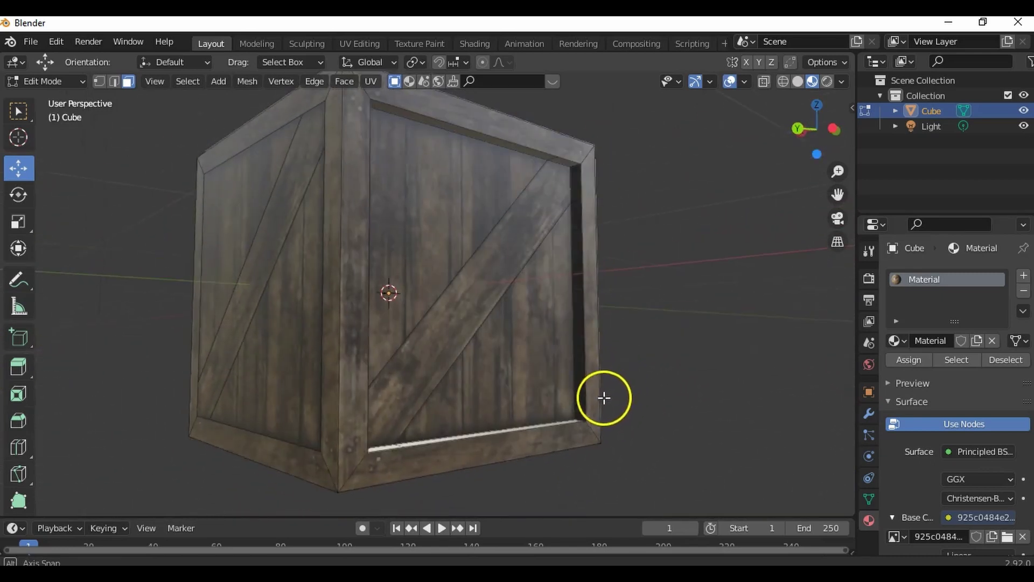
{"action": "left_click", "coordinate": [448, 338]}
{"action": "middle_click_drag", "start_coordinate": [594, 335], "coordinate": [589, 365]}
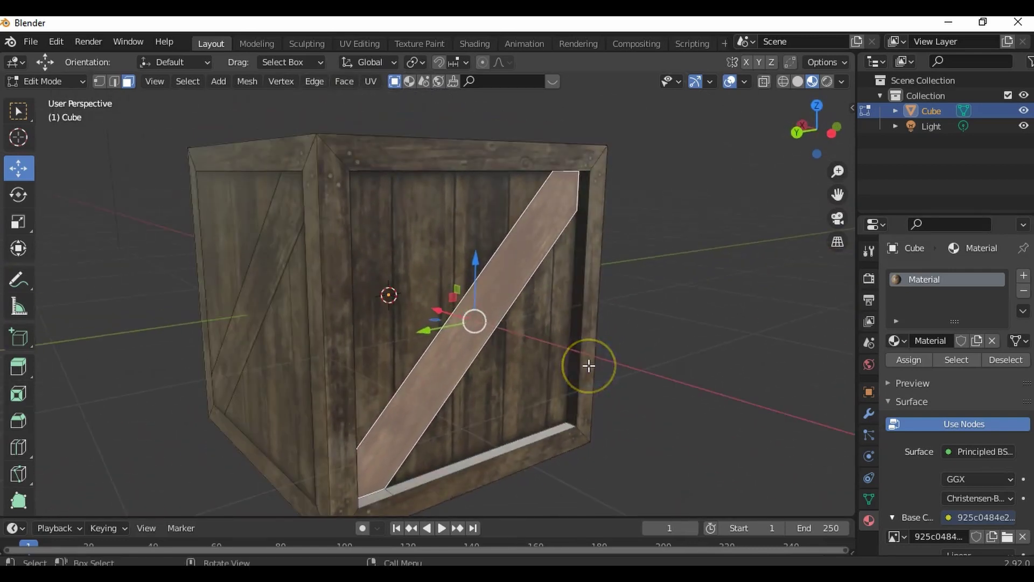
{"action": "key", "text": "e"}
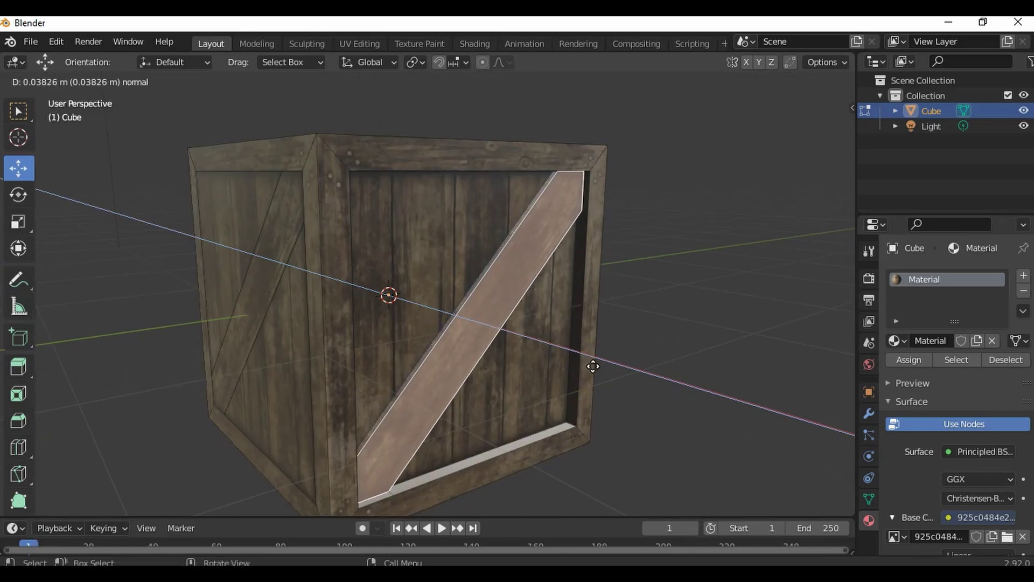
{"action": "left_click", "coordinate": [592, 367]}
Step: Select the brace and both triangular panel faces on the -Y side and extrude them inward
{"action": "middle_click_drag", "start_coordinate": [517, 378], "coordinate": [359, 386]}
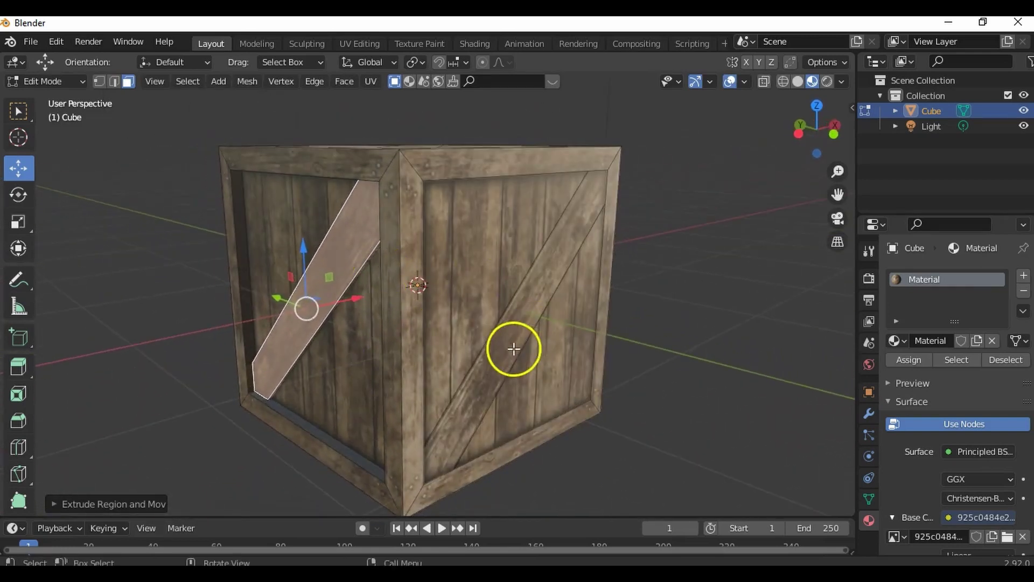
{"action": "left_click", "coordinate": [485, 275]}
{"action": "left_click", "coordinate": [571, 311], "text": "shift"}
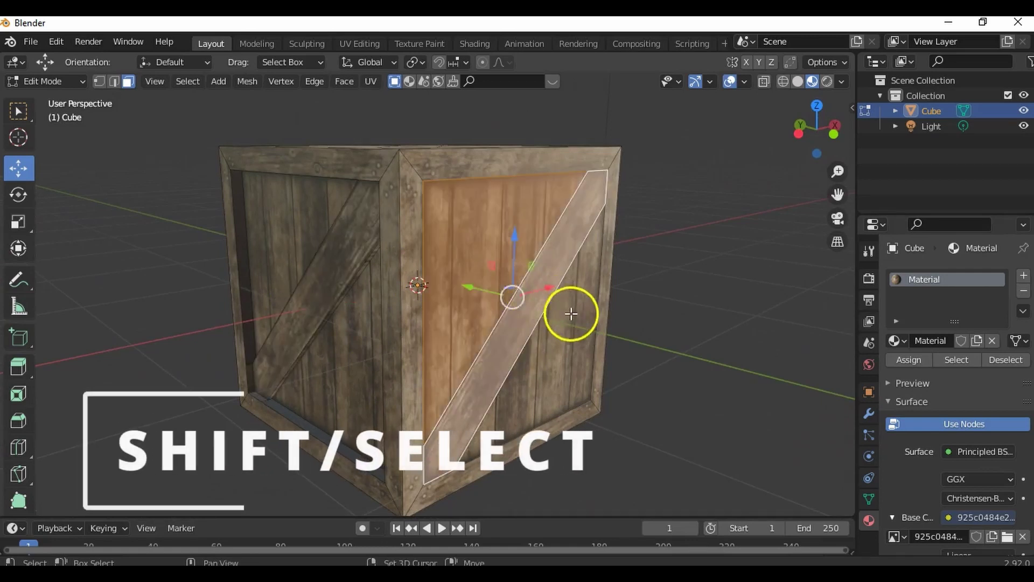
{"action": "key", "text": "e"}
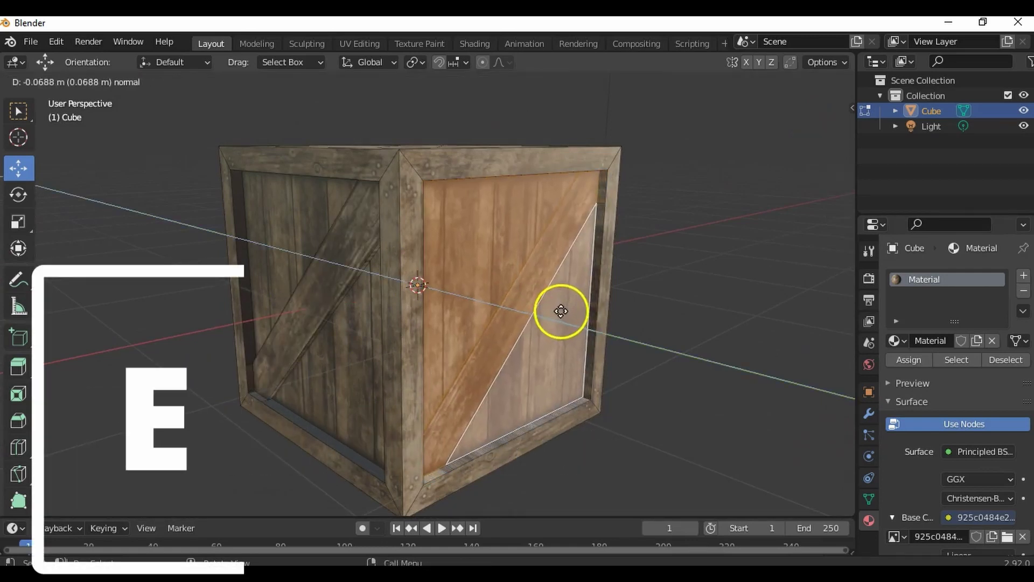
{"action": "left_click", "coordinate": [552, 296]}
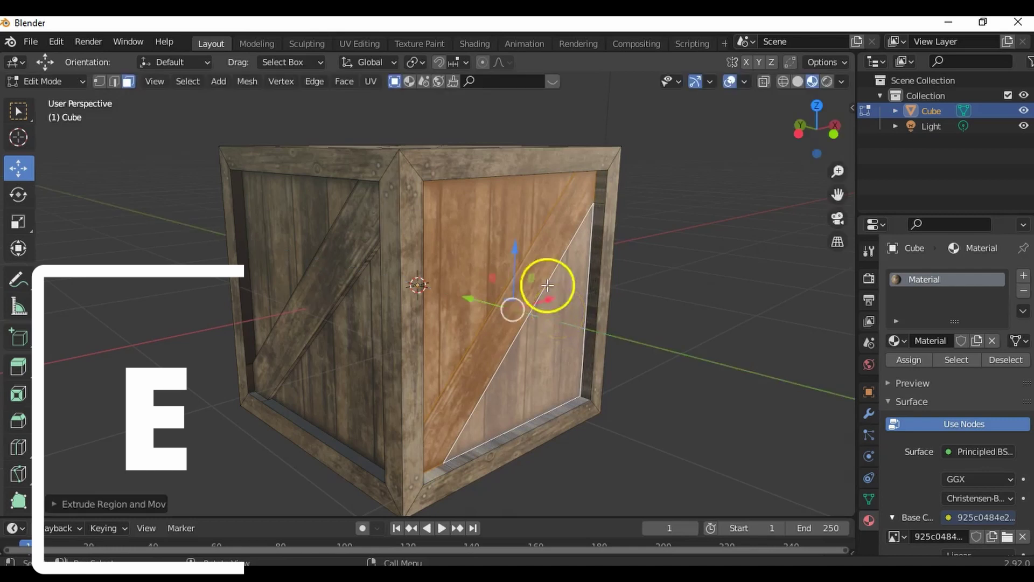
Step: Extrude only the -Y side's diagonal brace face outward by about 0.035 m
{"action": "left_click", "coordinate": [545, 259]}
{"action": "key", "text": "w"}
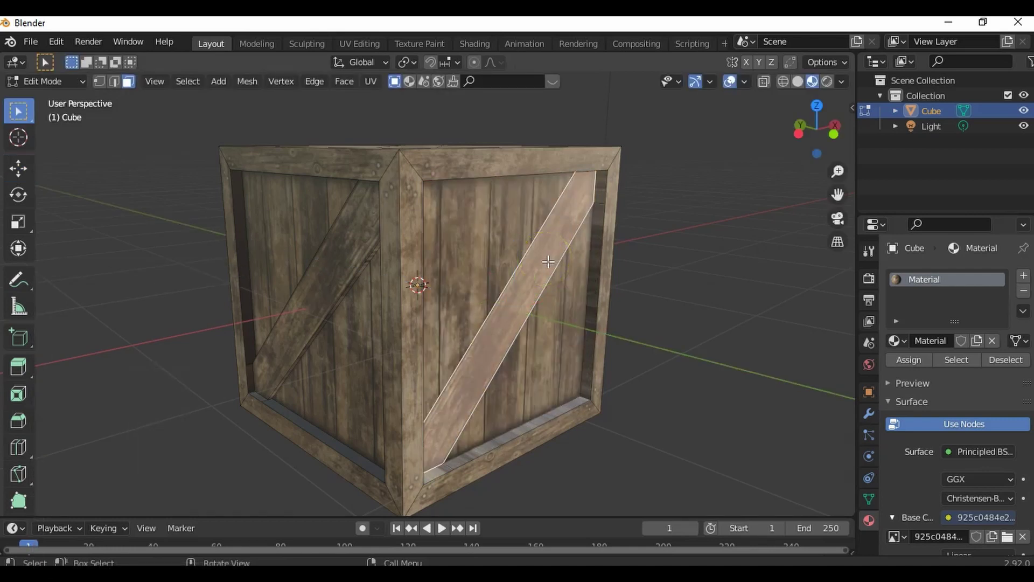
{"action": "key", "text": "e"}
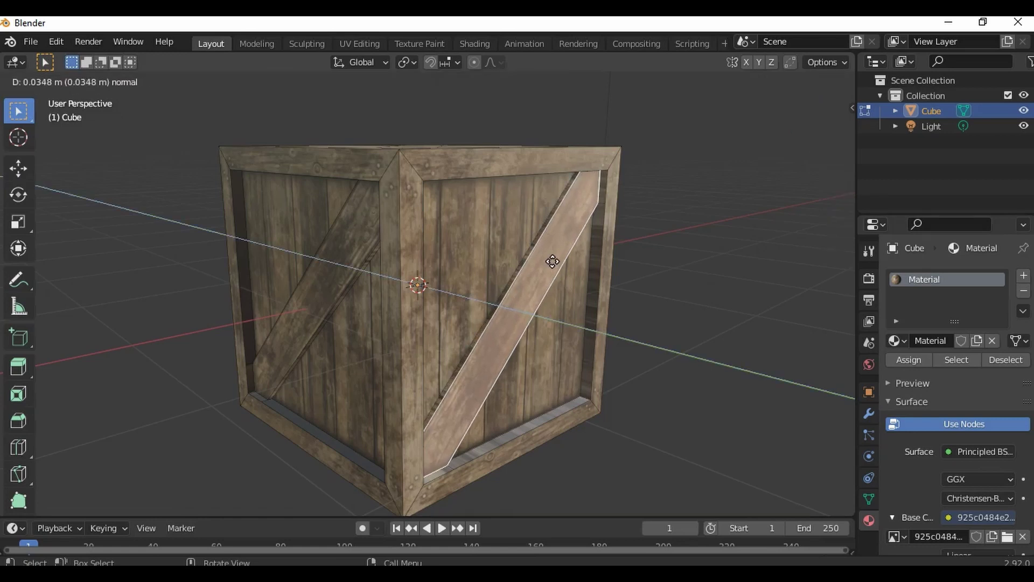
{"action": "left_click", "coordinate": [554, 261]}
Step: Select the brace and both triangular panel faces on the +X side and extrude them inward by about 0.10 m
{"action": "middle_click_drag", "start_coordinate": [640, 282], "coordinate": [473, 278]}
{"action": "left_click", "coordinate": [529, 260]}
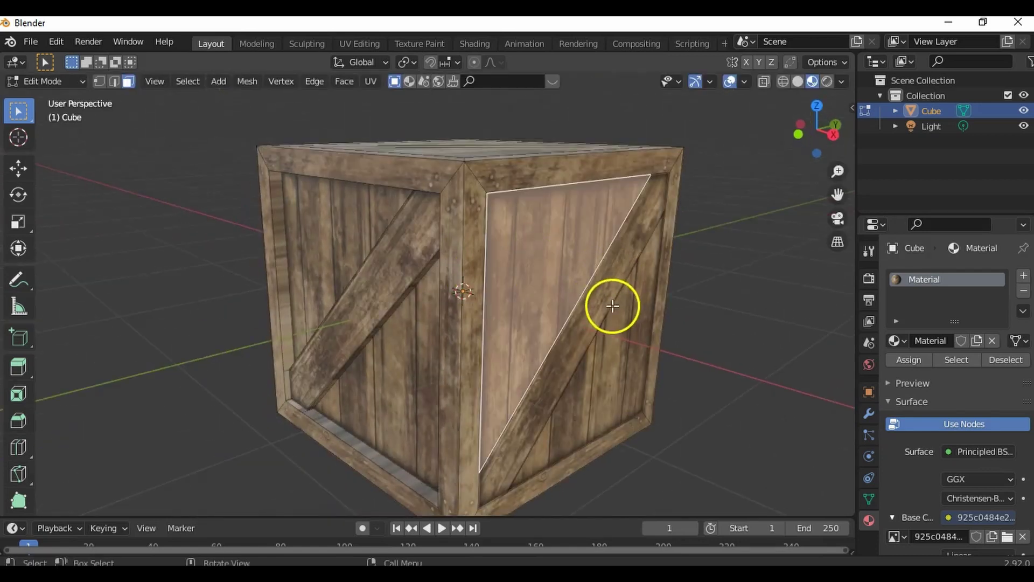
{"action": "left_click", "coordinate": [606, 296], "text": "shift"}
{"action": "left_click", "coordinate": [627, 338], "text": "shift"}
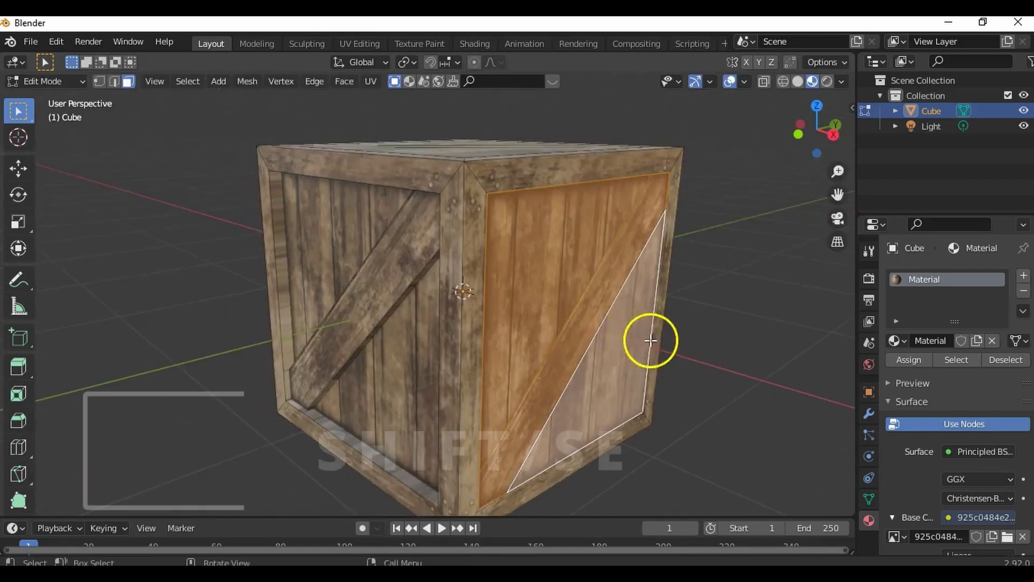
{"action": "middle_click_drag", "start_coordinate": [651, 339], "coordinate": [614, 309]}
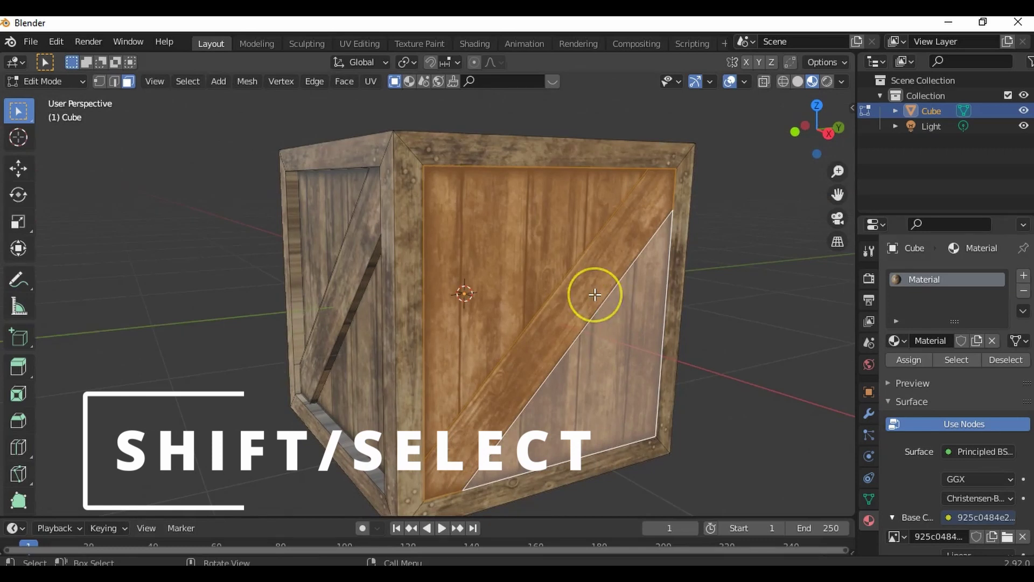
{"action": "key", "text": "e"}
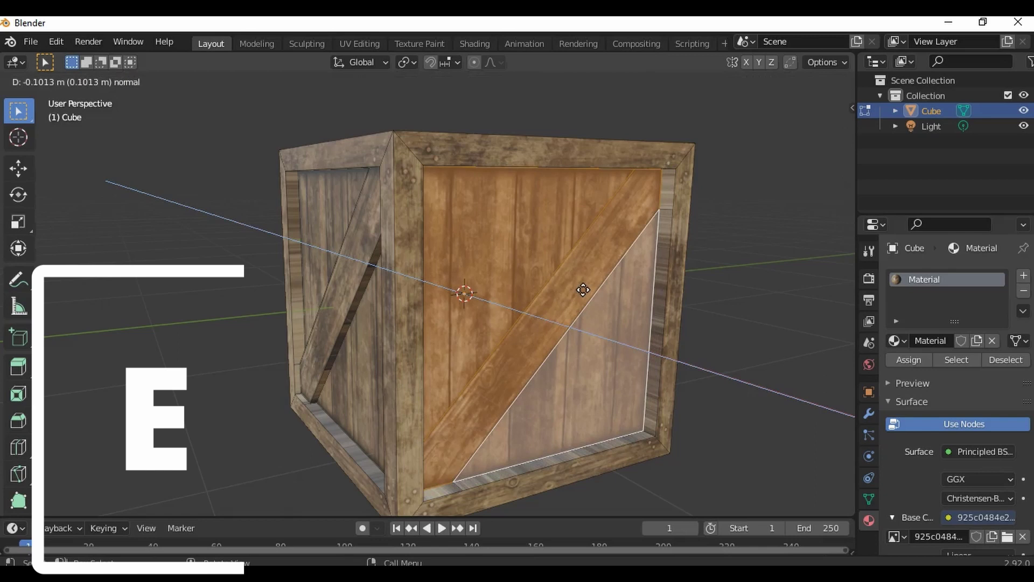
{"action": "left_click", "coordinate": [584, 290]}
Step: Extrude only the diagonal brace faces of the +X and +Y sides outward
{"action": "left_click", "coordinate": [596, 269]}
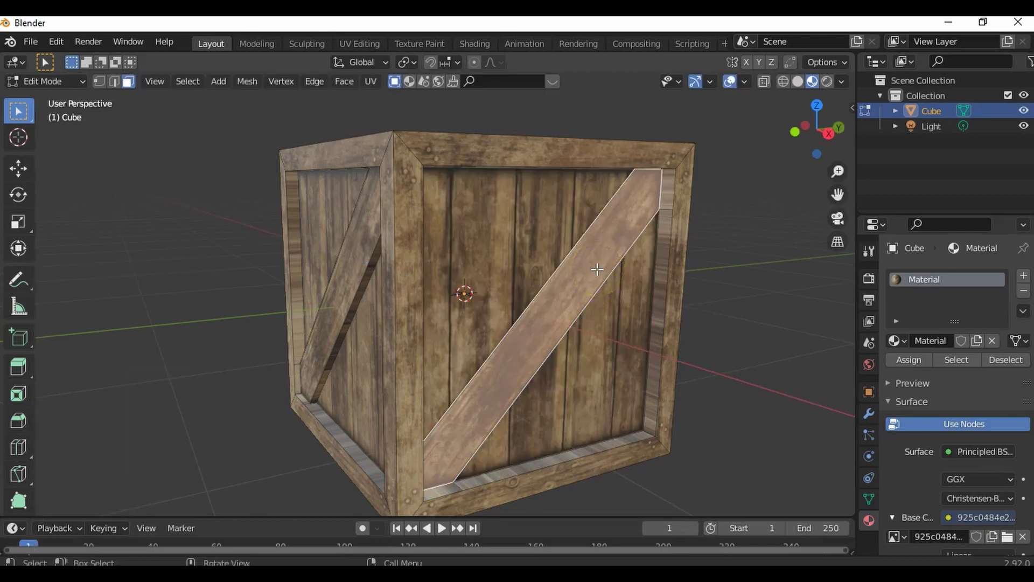
{"action": "key", "text": "e"}
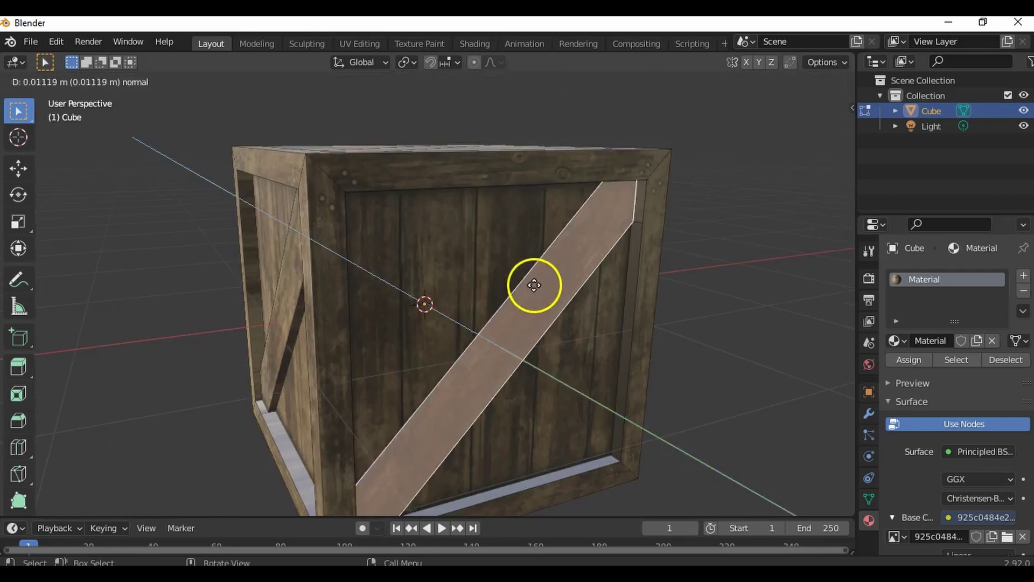
{"action": "left_click", "coordinate": [536, 282]}
Step: Extrude the brace and panel faces of the crate's top and bottom inward and raise their diagonal braces
{"action": "middle_click_drag", "start_coordinate": [535, 281], "coordinate": [490, 246]}
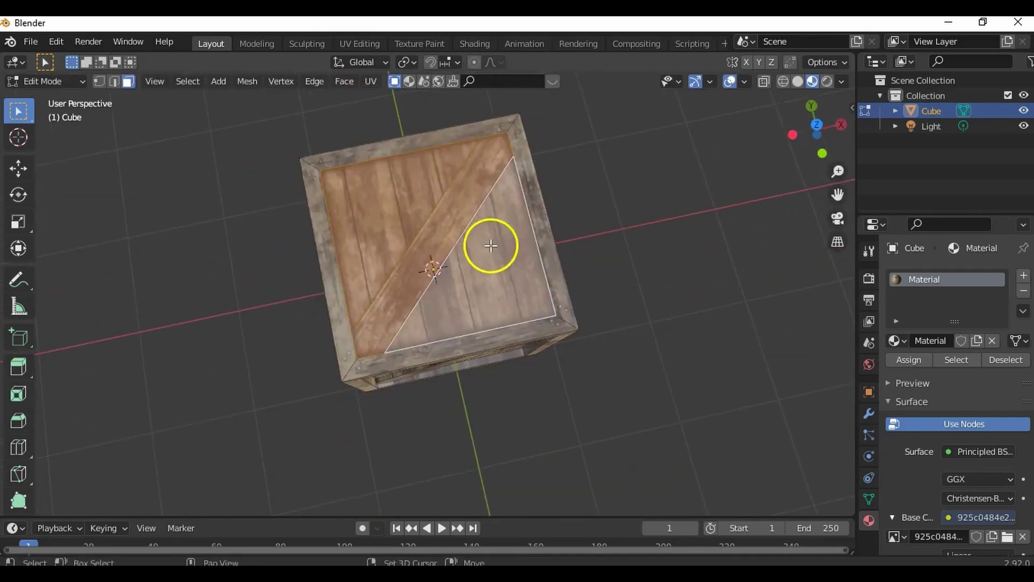
{"action": "key", "text": "e"}
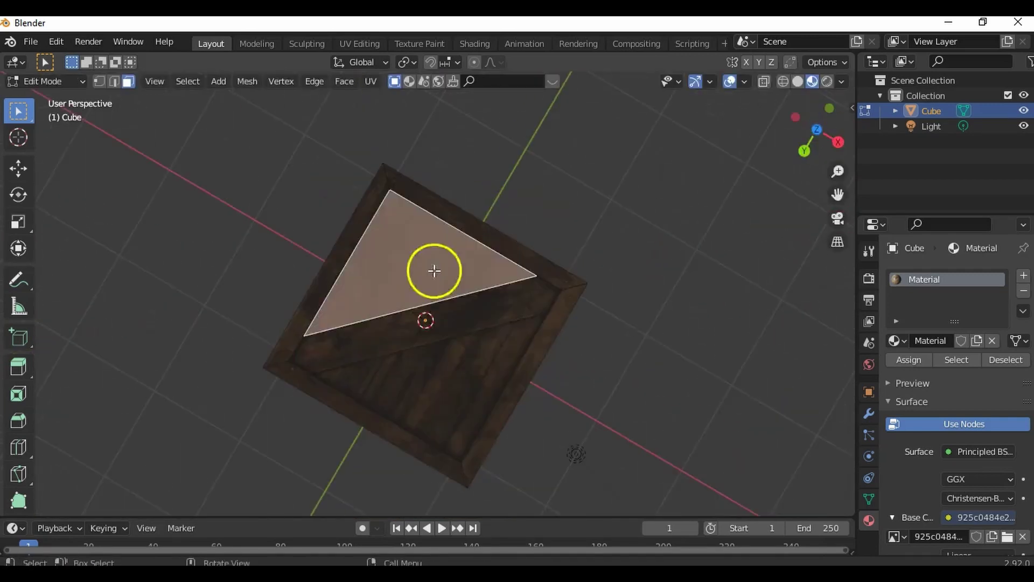
{"action": "middle_click_drag", "start_coordinate": [431, 270], "coordinate": [501, 393]}
{"action": "key", "text": "e"}
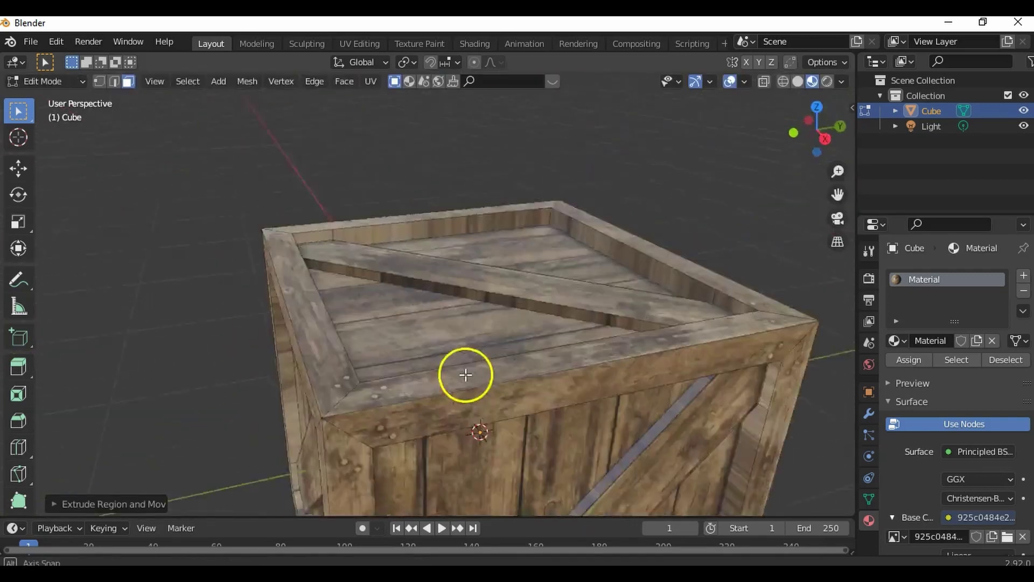
Step: Select the two triangular panel faces on the crate's top and move them slightly along Z
{"action": "middle_click_drag", "start_coordinate": [462, 374], "coordinate": [472, 253]}
{"action": "left_click", "coordinate": [591, 237], "text": "shift"}
{"action": "middle_click_drag", "start_coordinate": [409, 210], "coordinate": [506, 164]}
{"action": "left_click", "coordinate": [128, 82]}
{"action": "left_click", "coordinate": [344, 252]}
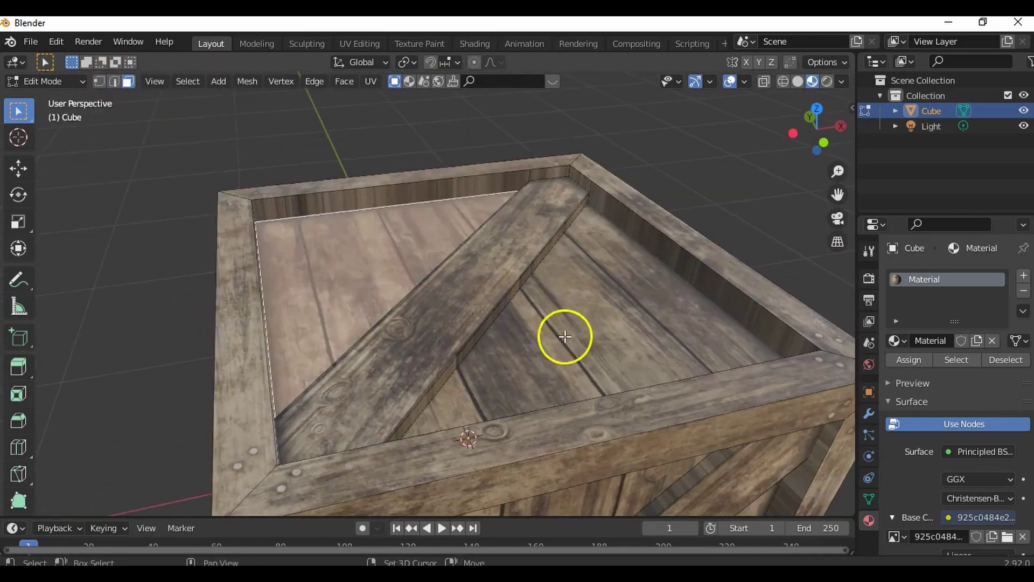
{"action": "left_click", "coordinate": [564, 336], "text": "shift"}
{"action": "left_click", "coordinate": [20, 171]}
{"action": "left_click_drag", "start_coordinate": [480, 229], "coordinate": [480, 219]}
Step: Switch to the UV Editing workspace with the crate's -Y side in view
{"action": "middle_click_drag", "start_coordinate": [619, 328], "coordinate": [549, 354]}
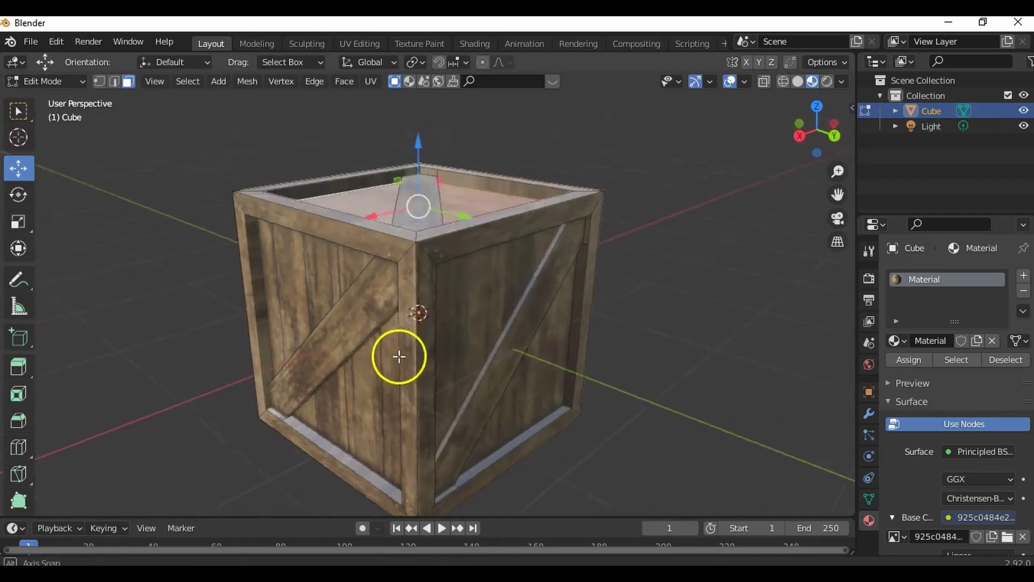
{"action": "scroll", "coordinate": [574, 341], "scroll_direction": "up", "scroll_amount": 2}
{"action": "middle_click_drag", "start_coordinate": [647, 296], "coordinate": [571, 281], "text": "shift"}
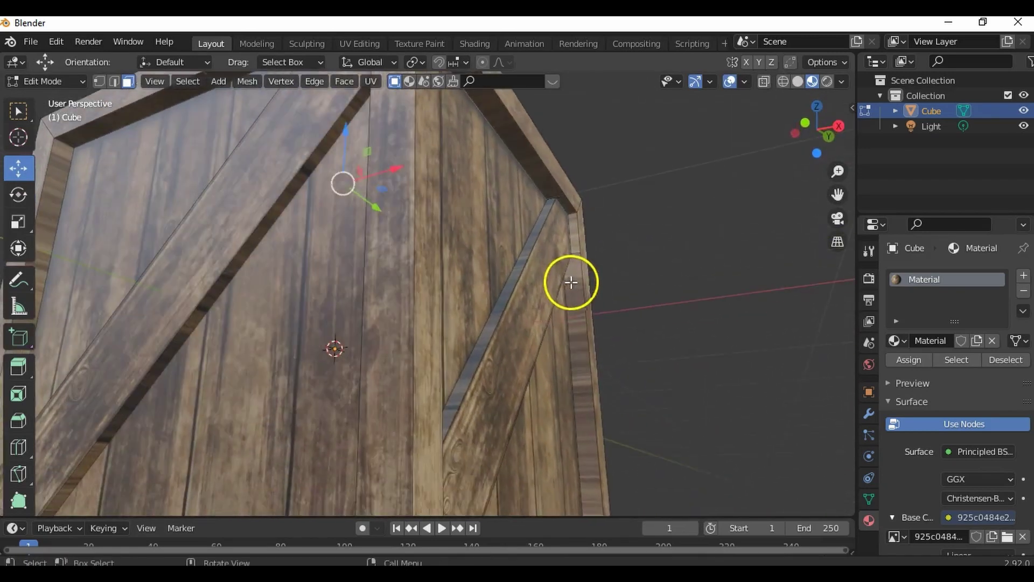
{"action": "left_click", "coordinate": [362, 44]}
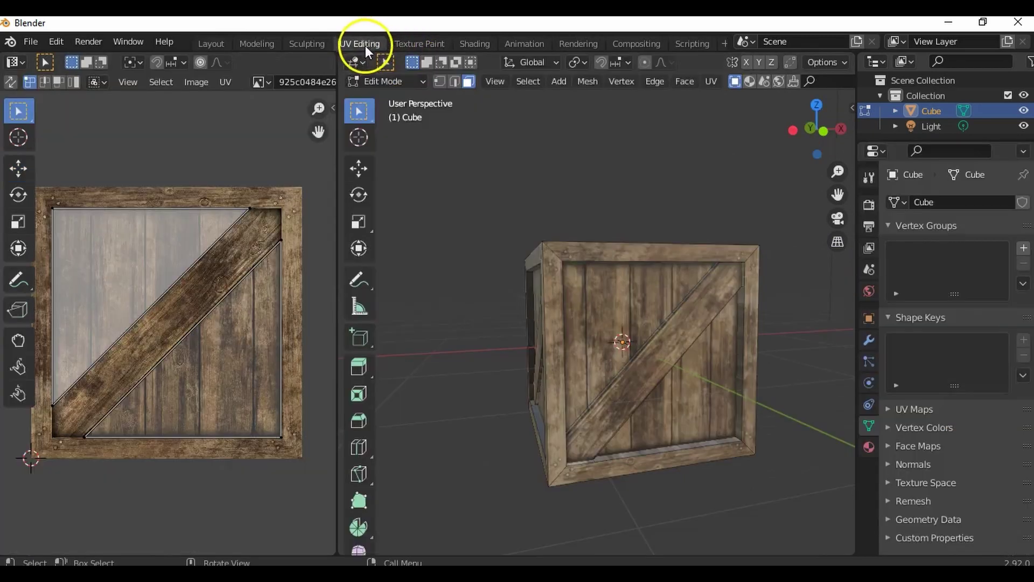
{"action": "middle_click_drag", "start_coordinate": [654, 316], "coordinate": [562, 321]}
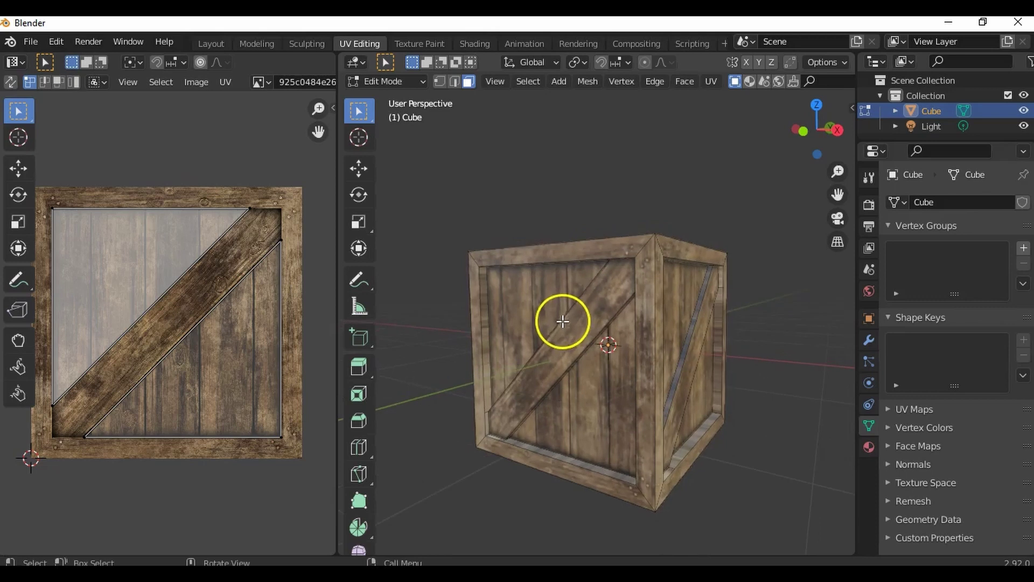
Step: Select both segments of the inner wall at the -X end of the -Y side's recess and unwrap them
{"action": "left_click", "coordinate": [485, 292]}
{"action": "scroll", "coordinate": [291, 323], "scroll_direction": "up", "scroll_amount": 1}
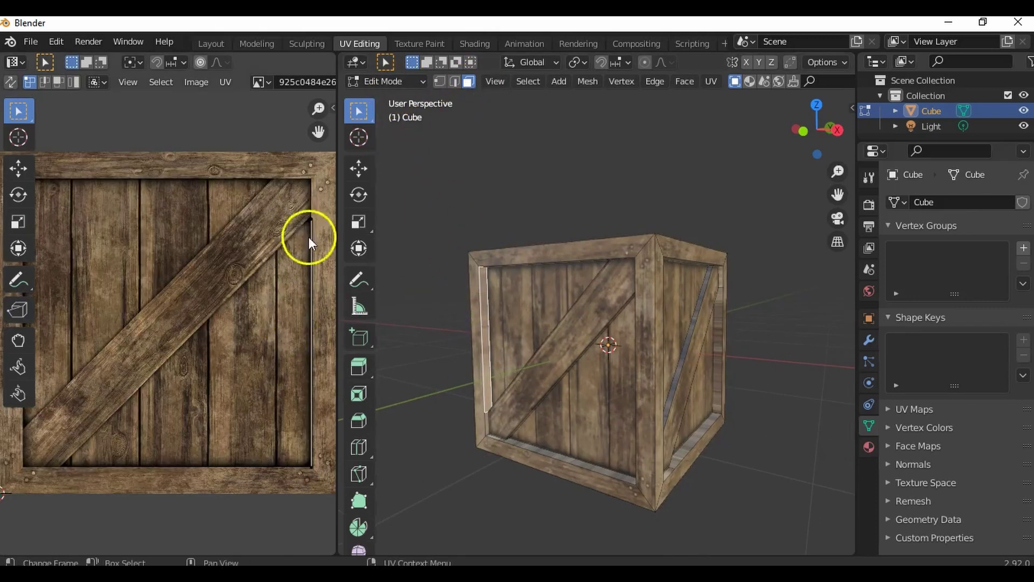
{"action": "scroll", "coordinate": [591, 337], "scroll_direction": "up", "scroll_amount": 4}
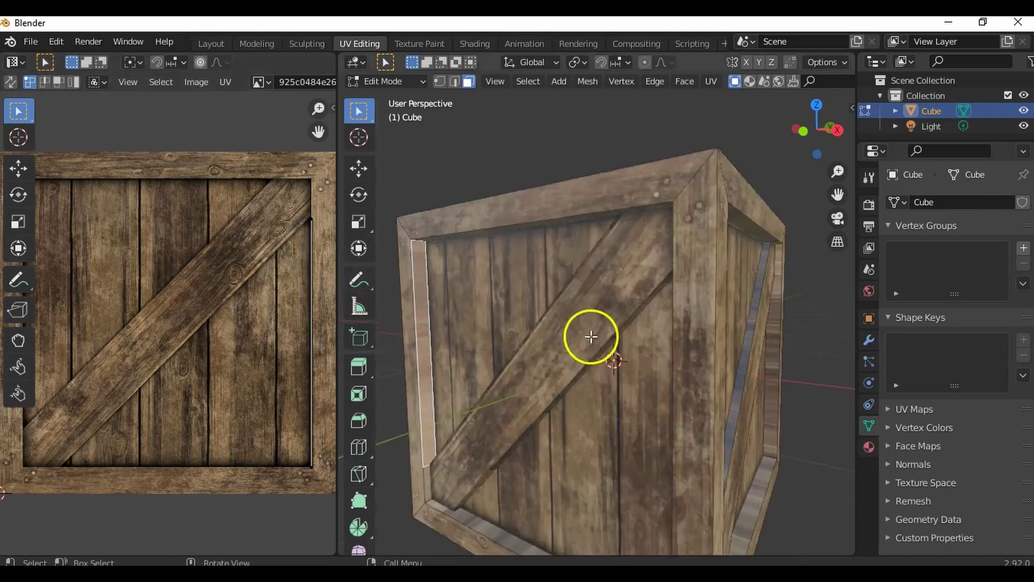
{"action": "middle_click_drag", "start_coordinate": [457, 327], "coordinate": [631, 338], "text": "shift"}
{"action": "scroll", "coordinate": [603, 305], "scroll_direction": "down", "scroll_amount": 1}
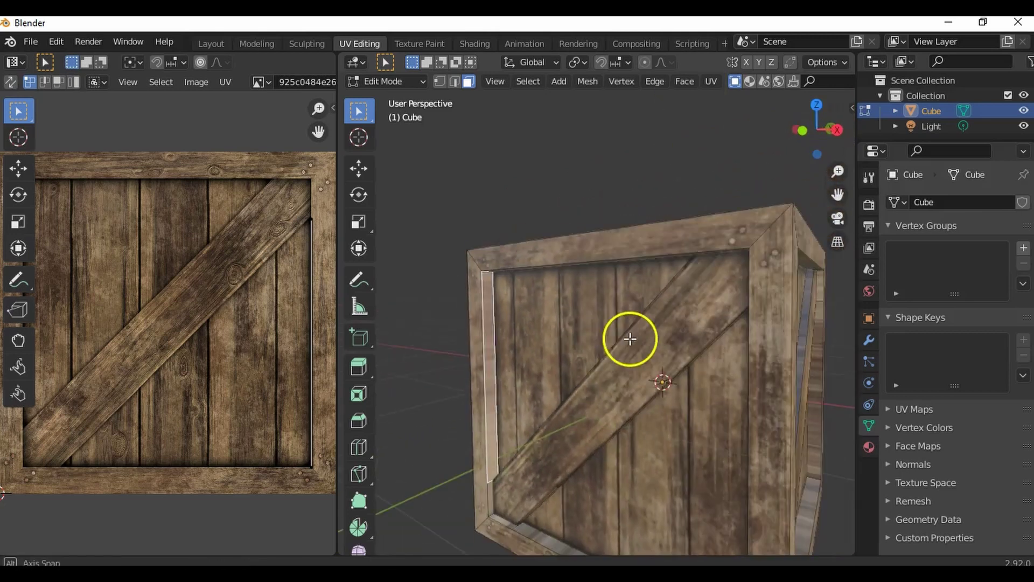
{"action": "left_click", "coordinate": [492, 496], "text": "shift"}
{"action": "middle_click_drag", "start_coordinate": [562, 341], "coordinate": [574, 359], "text": "shift"}
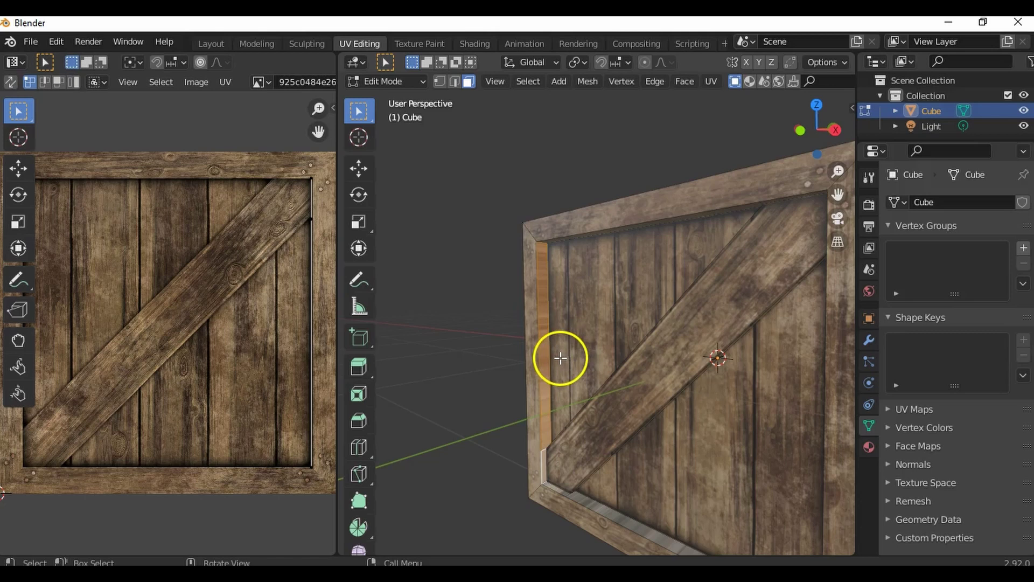
{"action": "key", "text": "u"}
{"action": "left_click", "coordinate": [552, 352]}
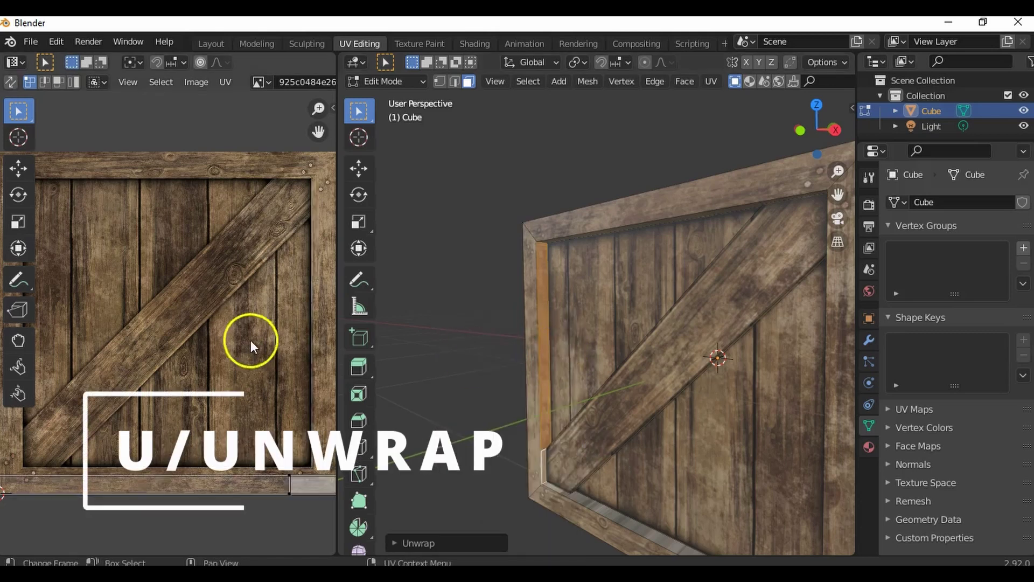
{"action": "scroll", "coordinate": [251, 334], "scroll_direction": "down", "scroll_amount": 3}
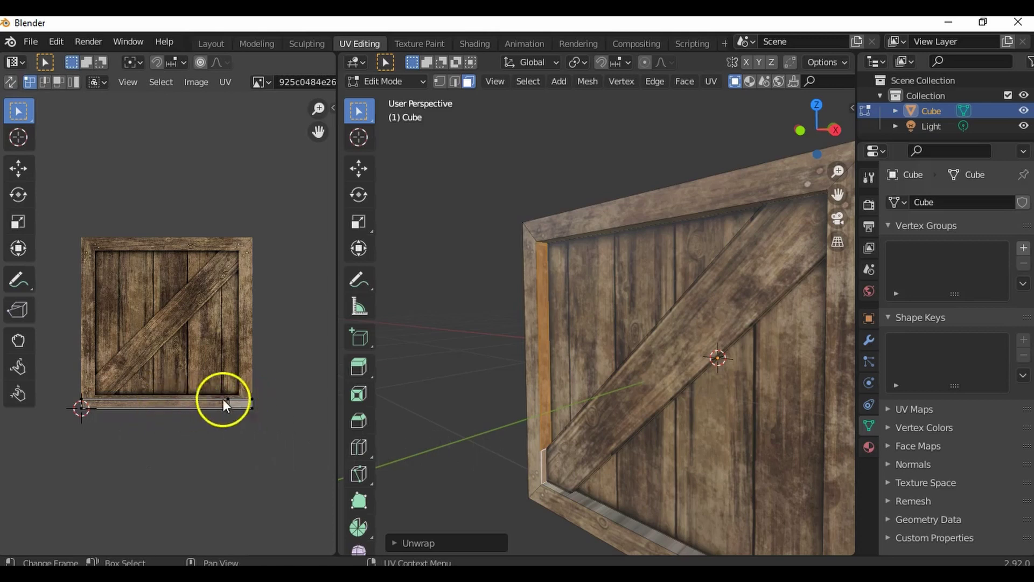
{"action": "scroll", "coordinate": [468, 345], "scroll_direction": "up", "scroll_amount": 2}
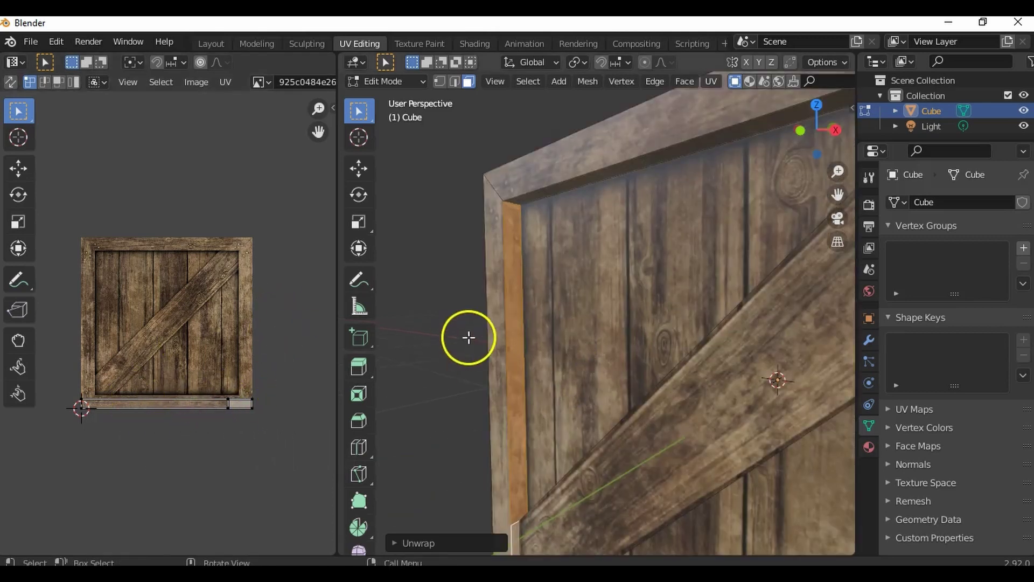
Step: Select both segments of the upper inner wall of the -Y side's recess and unwrap them
{"action": "middle_click_drag", "start_coordinate": [611, 374], "coordinate": [660, 377]}
{"action": "middle_click_drag", "start_coordinate": [718, 342], "coordinate": [685, 346]}
{"action": "scroll", "coordinate": [662, 326], "scroll_direction": "down", "scroll_amount": 5}
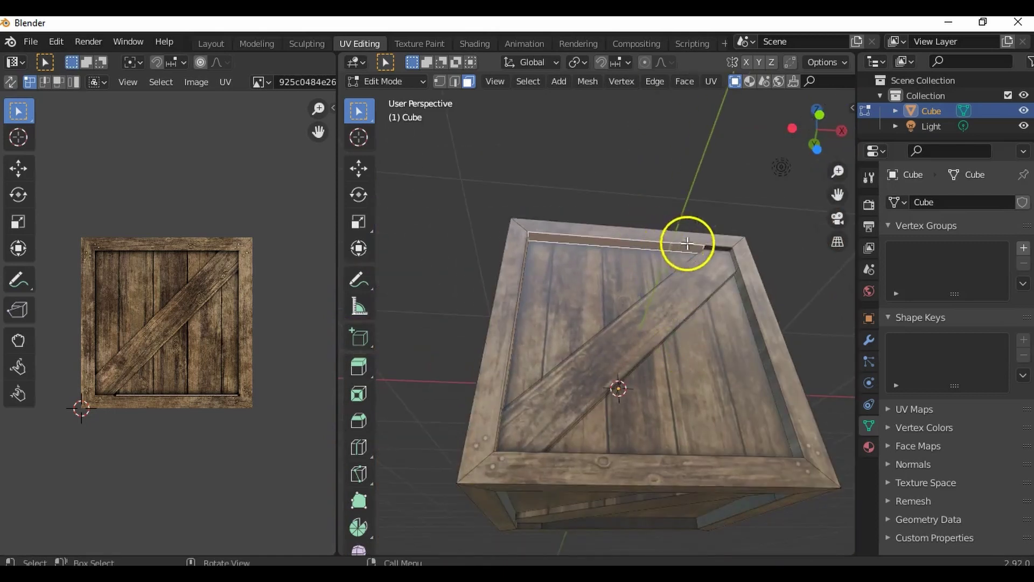
{"action": "key", "text": "u"}
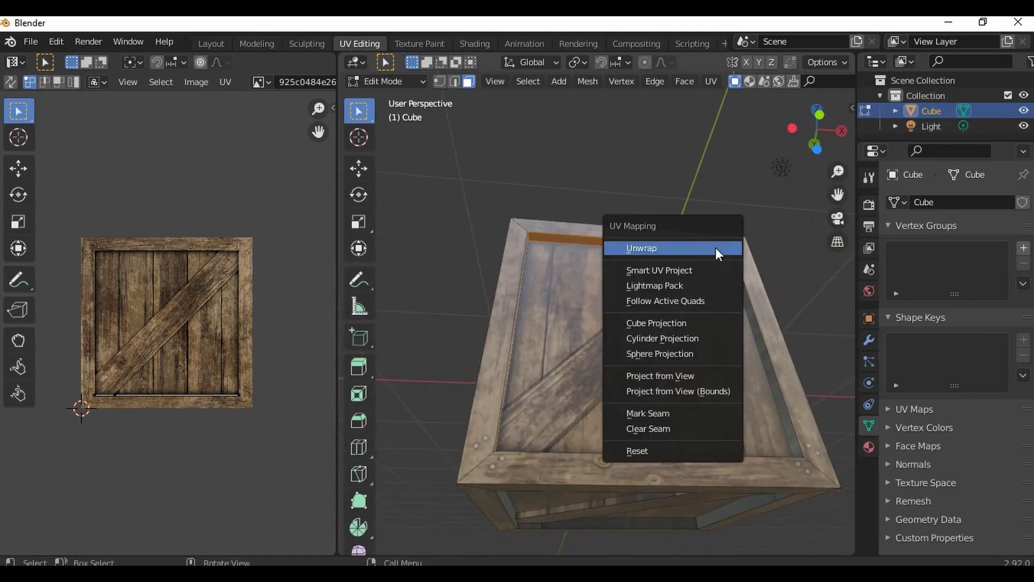
{"action": "left_click", "coordinate": [706, 248]}
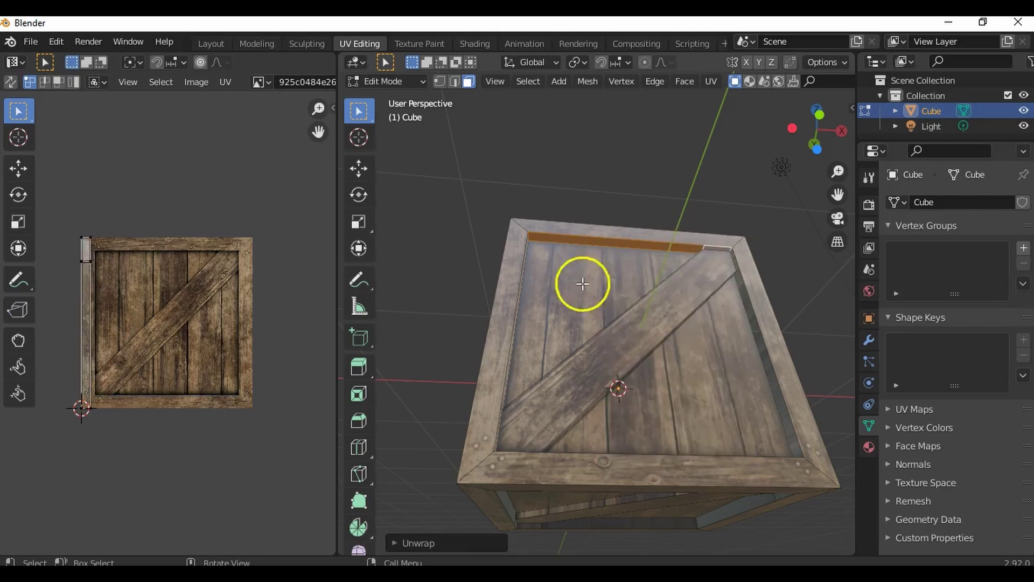
Step: Unwrap the inner wall at the +X end and the lower inner wall of the -Y side's recess
{"action": "left_click", "coordinate": [737, 265]}
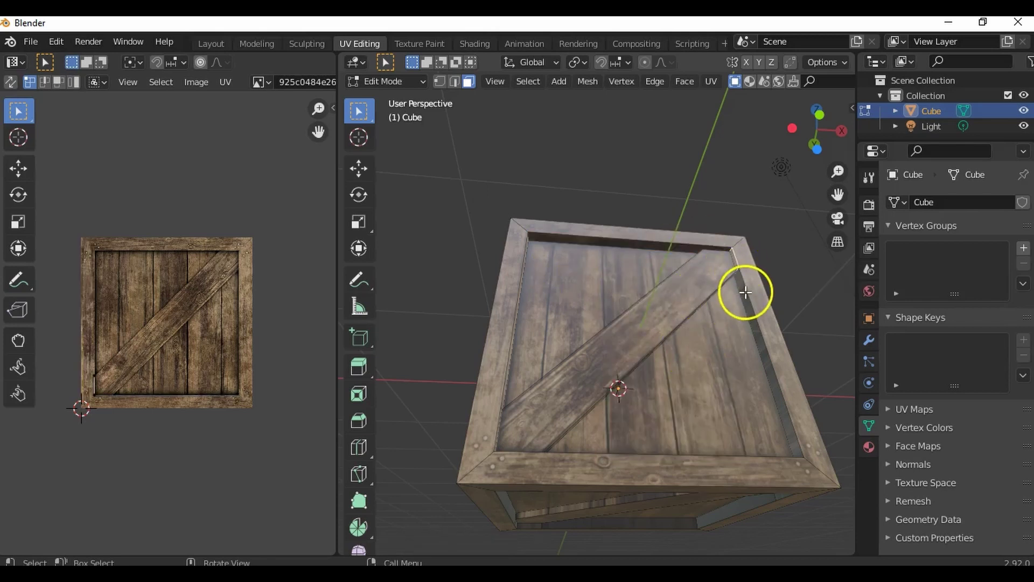
{"action": "key", "text": "u"}
{"action": "left_click", "coordinate": [745, 292]}
{"action": "middle_click_drag", "start_coordinate": [745, 292], "coordinate": [512, 404]}
{"action": "left_click", "coordinate": [512, 404]}
{"action": "key", "text": "u"}
{"action": "left_click", "coordinate": [513, 404]}
Step: Select and unwrap the inner wall faces of the +X side's recess
{"action": "left_click", "coordinate": [762, 261]}
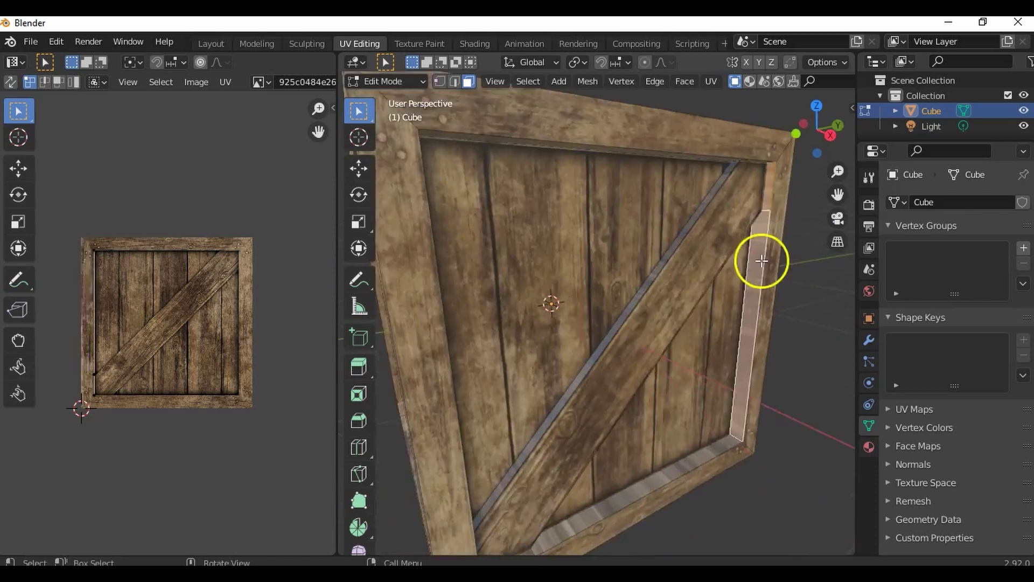
{"action": "left_click", "coordinate": [700, 235]}
{"action": "key", "text": "u"}
{"action": "left_click", "coordinate": [722, 238]}
{"action": "middle_click_drag", "start_coordinate": [723, 238], "coordinate": [434, 496]}
{"action": "left_click", "coordinate": [434, 457]}
{"action": "key", "text": "u"}
{"action": "mouse_move", "coordinate": [501, 413]}
{"action": "middle_mouse_down"}
{"action": "mouse_move", "coordinate": [485, 357]}
{"action": "mouse_move", "coordinate": [762, 475]}
{"action": "mouse_move", "coordinate": [501, 432]}
{"action": "middle_mouse_up"}
Step: Select both segments of the inner wall at the +X end of the +Y side's recess and unwrap them
{"action": "left_click", "coordinate": [485, 354]}
{"action": "left_click", "coordinate": [451, 388]}
{"action": "left_click", "coordinate": [485, 462], "text": "shift"}
{"action": "key", "text": "u"}
{"action": "left_click", "coordinate": [485, 461]}
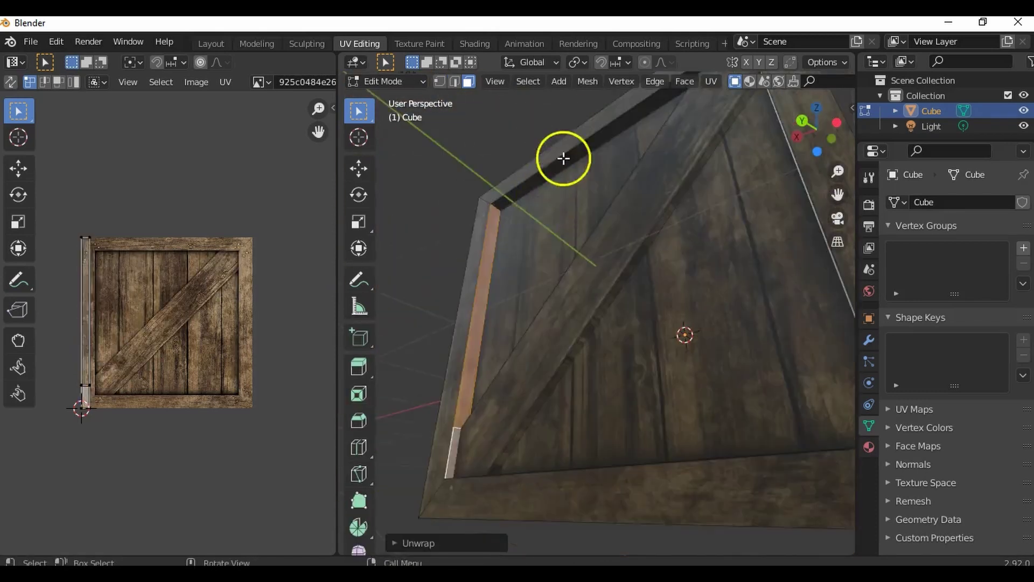
Step: Unwrap the remaining inner walls of the +Y side's recess, including the upper and lower ones
{"action": "left_click", "coordinate": [563, 157]}
{"action": "left_click", "coordinate": [639, 166], "text": "shift"}
{"action": "key", "text": "u"}
{"action": "middle_click_drag", "start_coordinate": [663, 265], "coordinate": [765, 280]}
{"action": "left_click", "coordinate": [778, 358], "text": "shift"}
{"action": "middle_click_drag", "start_coordinate": [778, 358], "coordinate": [492, 411]}
{"action": "left_click", "coordinate": [535, 427], "text": "shift"}
{"action": "key", "text": "u"}
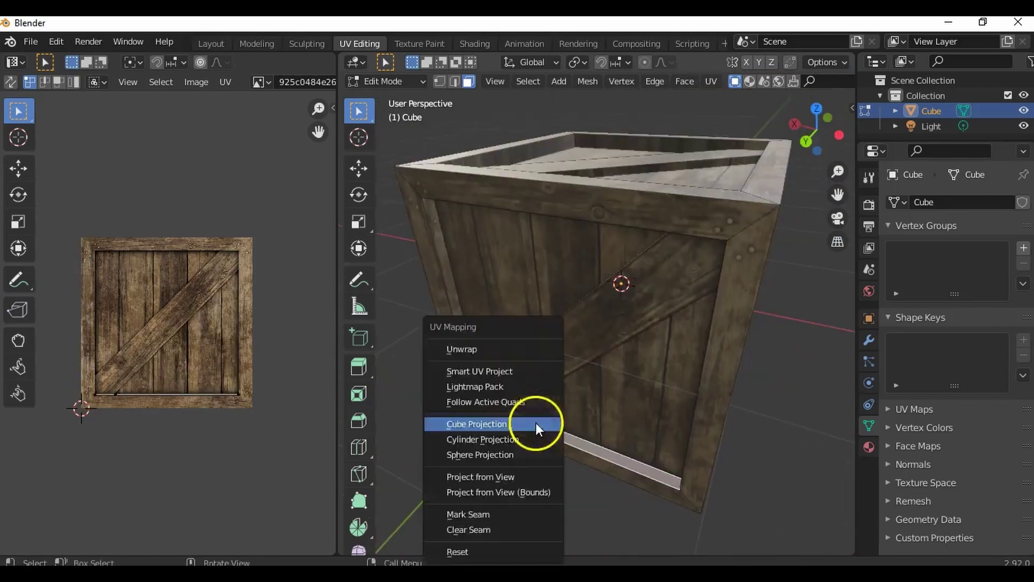
{"action": "left_click", "coordinate": [523, 349]}
Step: Select and unwrap the inner walls at both ends of the -X side's recess
{"action": "middle_click_drag", "start_coordinate": [523, 349], "coordinate": [462, 310]}
{"action": "left_click", "coordinate": [462, 309]}
{"action": "left_click", "coordinate": [461, 309]}
{"action": "left_click", "coordinate": [479, 484], "text": "shift"}
{"action": "key", "text": "u"}
{"action": "left_click", "coordinate": [470, 358]}
{"action": "key", "text": "u"}
{"action": "left_click", "coordinate": [526, 351]}
{"action": "left_click", "coordinate": [750, 219]}
{"action": "left_click", "coordinate": [742, 282], "text": "shift"}
{"action": "key", "text": "u"}
{"action": "left_click", "coordinate": [743, 283]}
Step: Unwrap the upper and lower inner walls of the -X side's recess
{"action": "middle_click_drag", "start_coordinate": [742, 282], "coordinate": [536, 235]}
{"action": "left_click", "coordinate": [536, 236]}
{"action": "left_click", "coordinate": [700, 229], "text": "shift"}
{"action": "key", "text": "u"}
{"action": "middle_click_drag", "start_coordinate": [496, 307], "coordinate": [437, 331]}
{"action": "left_click", "coordinate": [437, 330]}
{"action": "key", "text": "u"}
Step: Unwrap the inner wall faces of the top recess, one wall at a time
{"action": "left_click", "coordinate": [826, 322]}
{"action": "key", "text": "u"}
{"action": "left_click", "coordinate": [774, 330]}
{"action": "middle_click_drag", "start_coordinate": [775, 330], "coordinate": [654, 353]}
{"action": "left_click", "coordinate": [519, 274], "text": "shift"}
{"action": "left_click", "coordinate": [499, 302]}
{"action": "key", "text": "u"}
{"action": "left_click", "coordinate": [499, 304]}
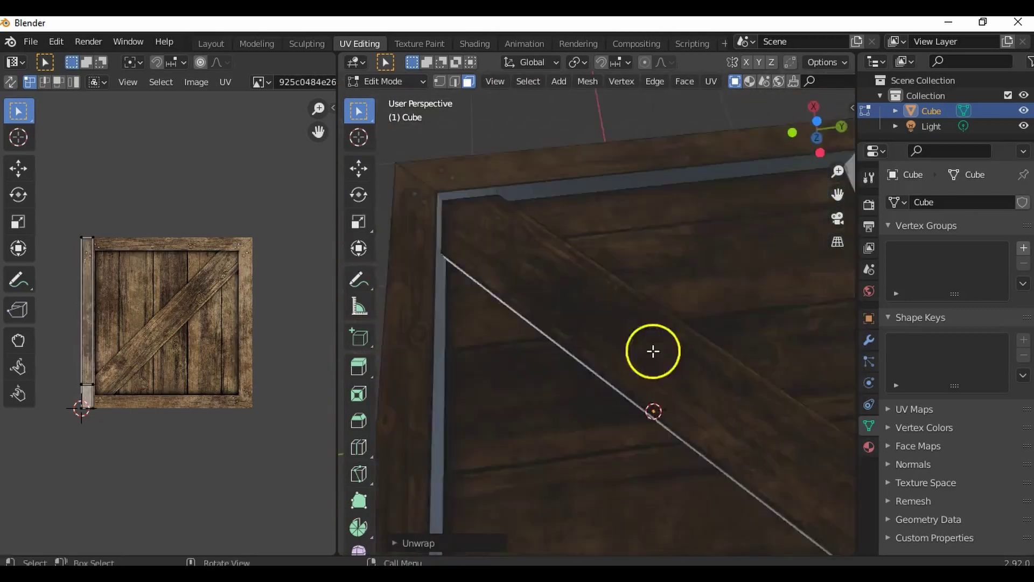
Step: Select and unwrap the inner wall faces of the recess on the crate's underside
{"action": "left_click", "coordinate": [504, 283]}
{"action": "left_click", "coordinate": [536, 235], "text": "shift"}
{"action": "left_click", "coordinate": [597, 249]}
{"action": "left_click", "coordinate": [555, 232], "text": "shift"}
{"action": "key", "text": "u"}
{"action": "middle_click_drag", "start_coordinate": [554, 232], "coordinate": [732, 267]}
{"action": "left_click", "coordinate": [732, 268]}
{"action": "left_click", "coordinate": [785, 328], "text": "shift"}
{"action": "key", "text": "u"}
Step: Select and unwrap the remaining thin inner faces of the crate's recesses
{"action": "middle_click_drag", "start_coordinate": [785, 328], "coordinate": [635, 254]}
{"action": "scroll", "coordinate": [674, 290], "scroll_direction": "up", "scroll_amount": 4}
{"action": "left_click", "coordinate": [674, 291]}
{"action": "left_click", "coordinate": [541, 175], "text": "shift"}
{"action": "key", "text": "u"}
{"action": "left_click", "coordinate": [534, 250], "text": "shift"}
{"action": "key", "text": "u"}
{"action": "left_click", "coordinate": [551, 330]}
{"action": "left_click", "coordinate": [728, 323], "text": "shift"}
{"action": "left_click", "coordinate": [573, 237], "text": "shift"}
{"action": "key", "text": "u"}
{"action": "left_click", "coordinate": [603, 303]}
{"action": "key", "text": "u"}
Step: Switch to the Shading workspace and move the image texture node farther from the Principled BSDF node
{"action": "scroll", "coordinate": [692, 282], "scroll_direction": "up", "scroll_amount": 3}
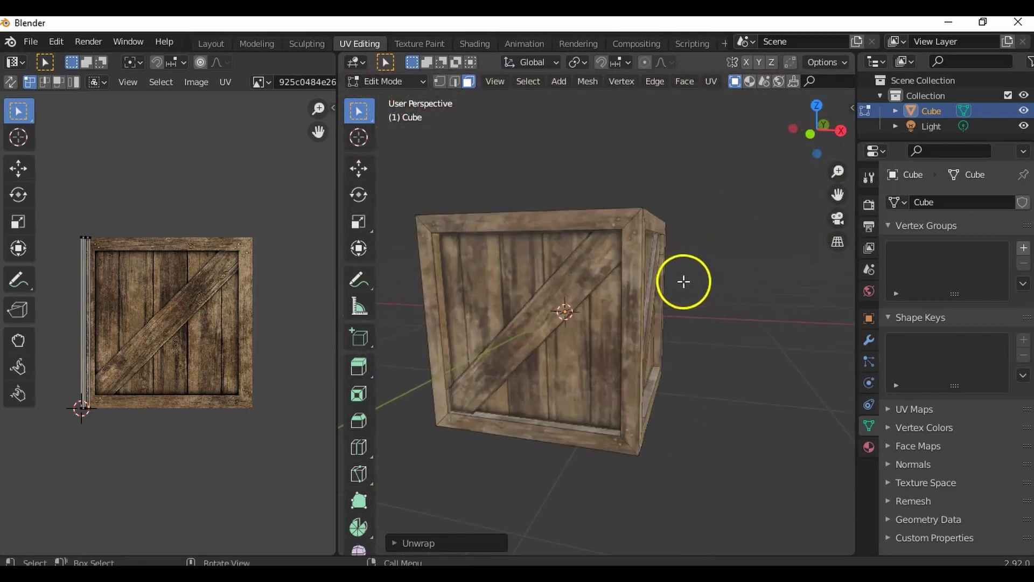
{"action": "middle_click_drag", "start_coordinate": [709, 290], "coordinate": [656, 307]}
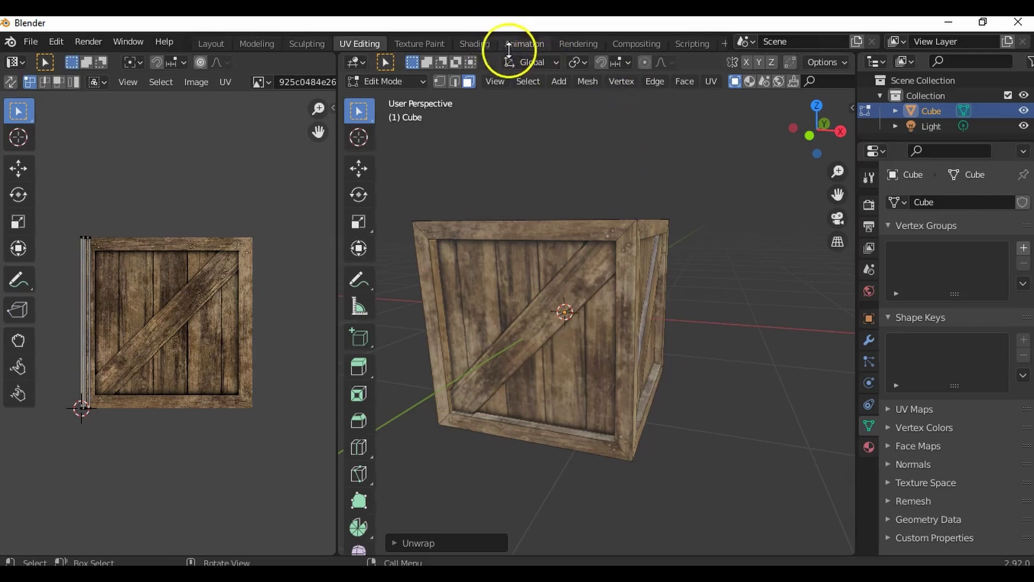
{"action": "left_click", "coordinate": [477, 43]}
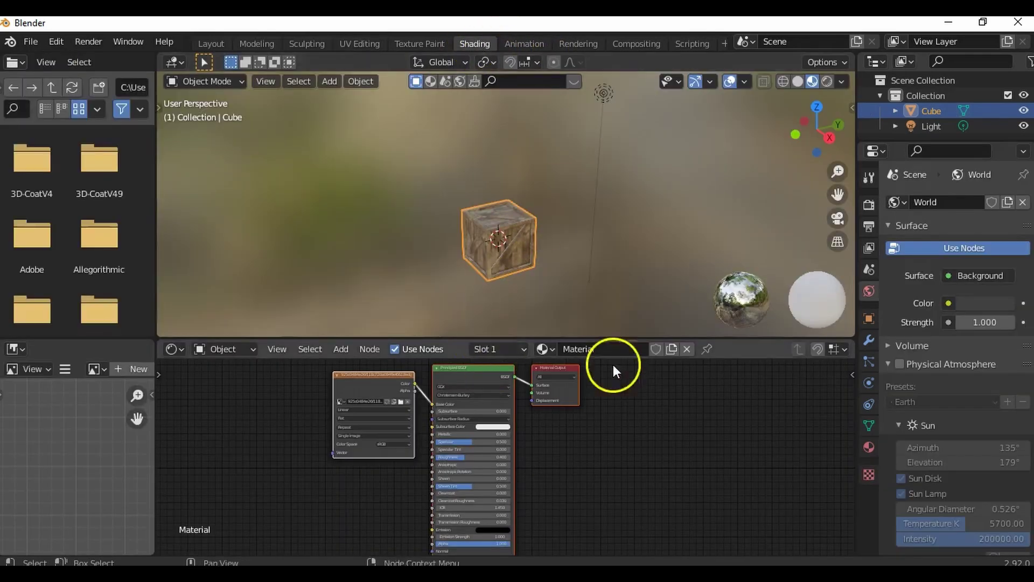
{"action": "left_click_drag", "start_coordinate": [384, 374], "coordinate": [324, 381]}
{"action": "scroll", "coordinate": [460, 415], "scroll_direction": "up", "scroll_amount": 1}
{"action": "scroll", "coordinate": [560, 458], "scroll_direction": "up", "scroll_amount": 2}
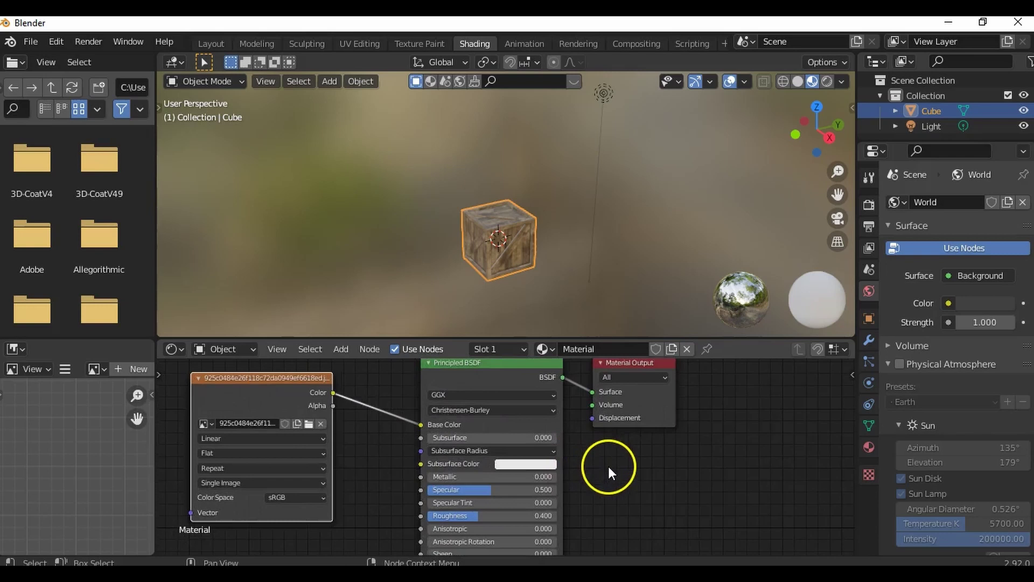
{"action": "scroll", "coordinate": [609, 467], "scroll_direction": "down", "scroll_amount": 1}
{"action": "scroll", "coordinate": [609, 474], "scroll_direction": "down", "scroll_amount": 1}
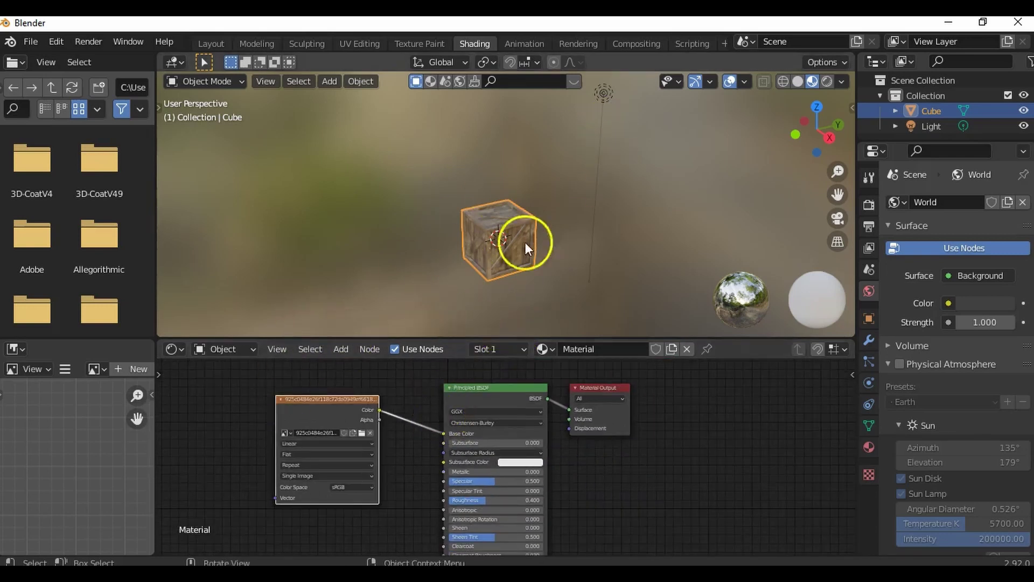
Step: Bring NormalMap.png into the crate material's node tree as an image texture node below the existing texture
{"action": "left_click_drag", "start_coordinate": [727, 27], "coordinate": [708, 40]}
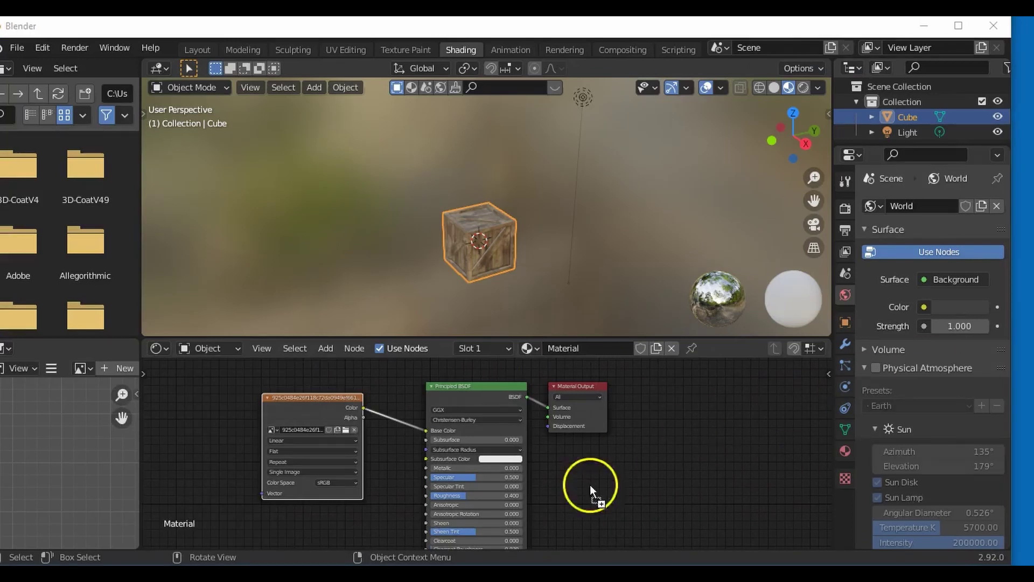
{"action": "left_click_drag", "start_coordinate": [254, 517], "coordinate": [259, 522]}
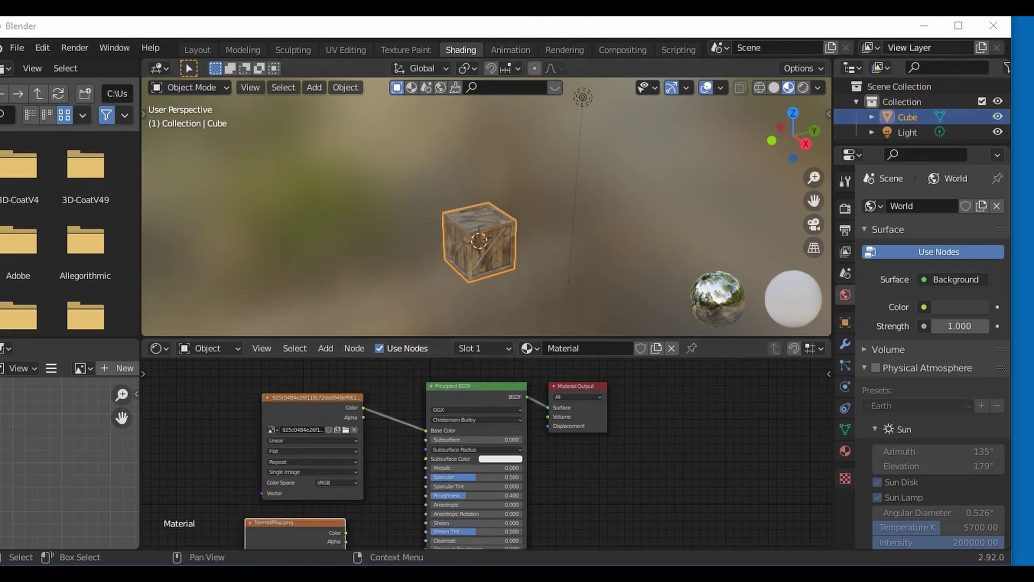
{"action": "left_click", "coordinate": [958, 26]}
Step: Enlarge the node editor and connect the NormalMap texture's Color output to the Principled BSDF's Normal input
{"action": "scroll", "coordinate": [403, 530], "scroll_direction": "down", "scroll_amount": 4}
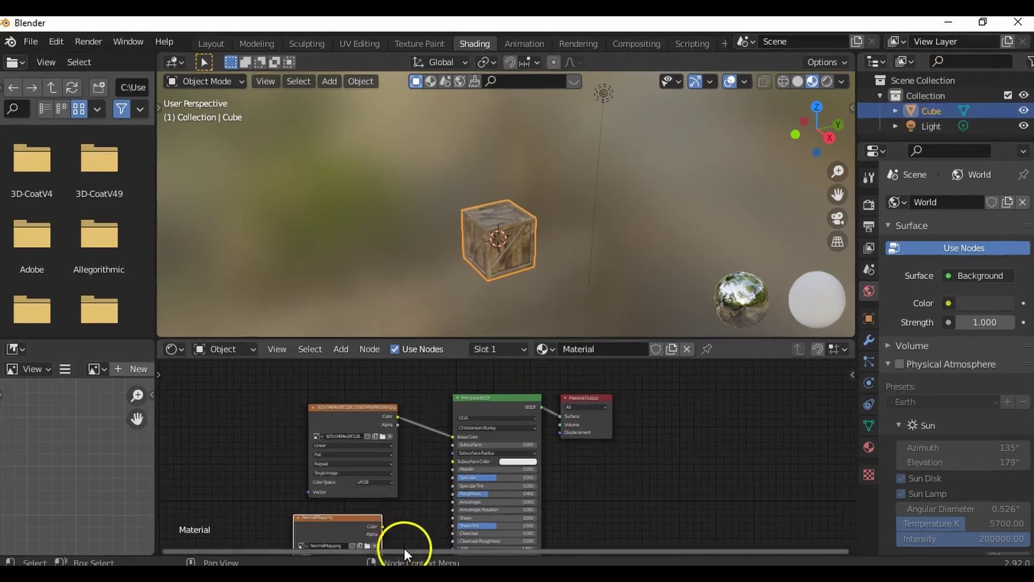
{"action": "middle_click_drag", "start_coordinate": [606, 478], "coordinate": [624, 440]}
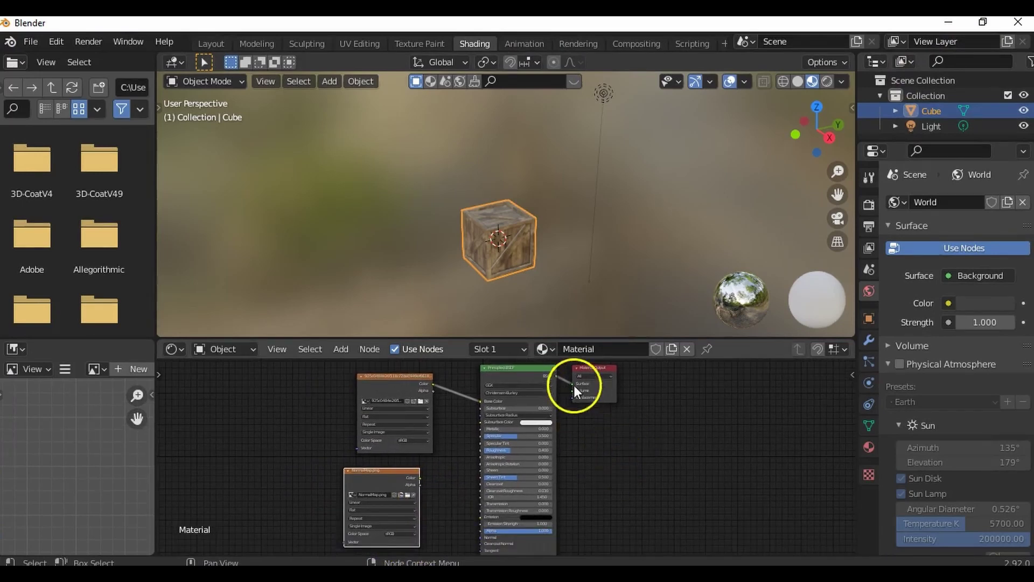
{"action": "left_click_drag", "start_coordinate": [570, 341], "coordinate": [570, 246]}
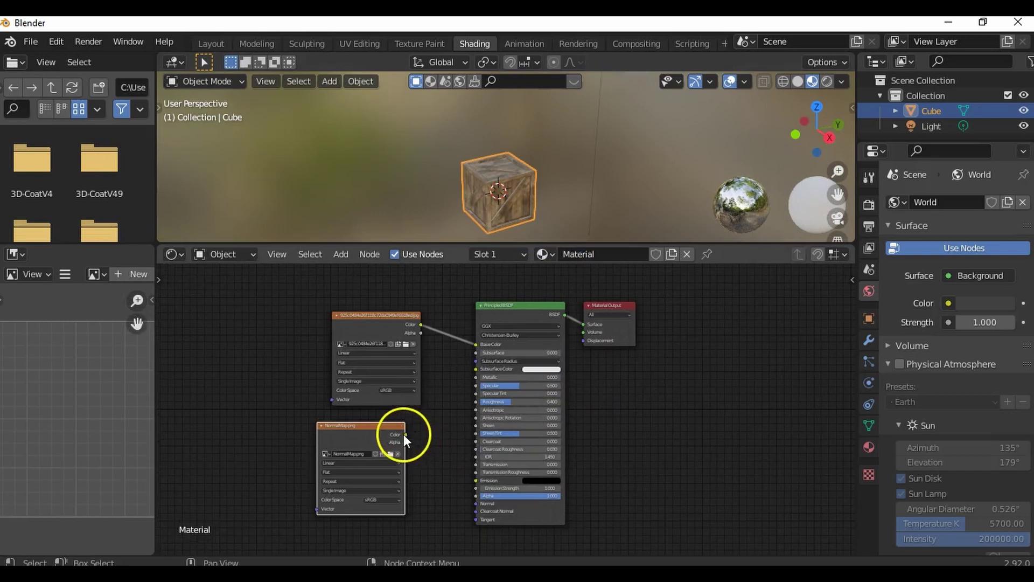
{"action": "left_click_drag", "start_coordinate": [405, 435], "coordinate": [412, 436]}
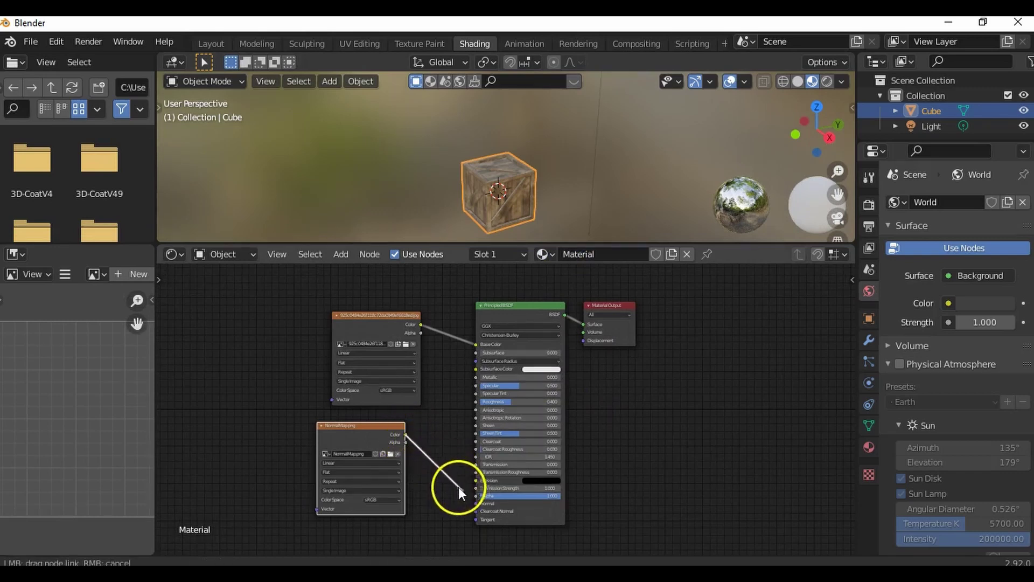
{"action": "left_click_drag", "start_coordinate": [473, 503], "coordinate": [473, 504]}
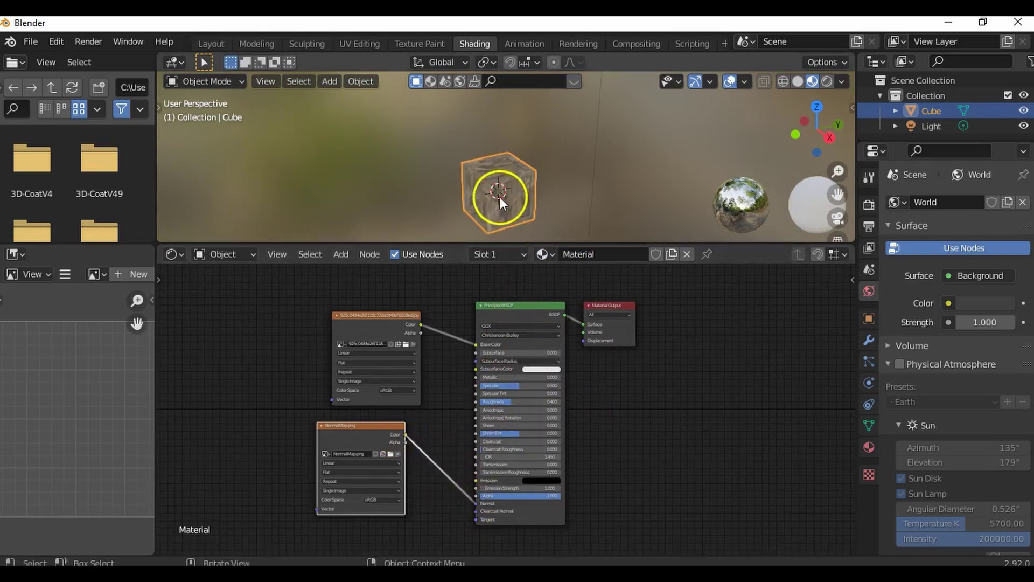
Step: Switch to the Layout workspace and use Rendered viewport shading to inspect the crate's surface from several sides
{"action": "left_click", "coordinate": [210, 44]}
{"action": "scroll", "coordinate": [411, 262], "scroll_direction": "down", "scroll_amount": 3}
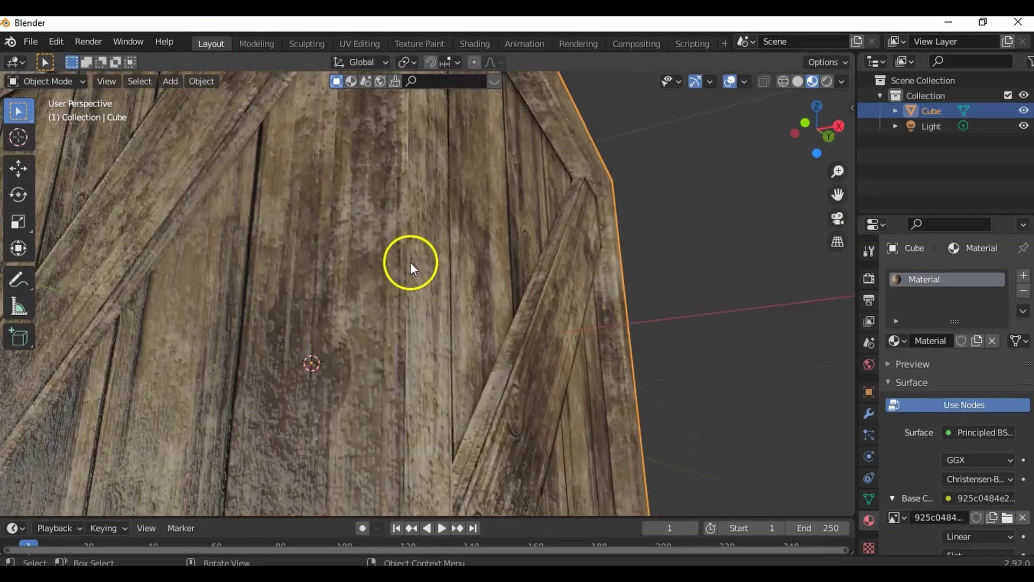
{"action": "middle_click_drag", "start_coordinate": [416, 272], "coordinate": [304, 348]}
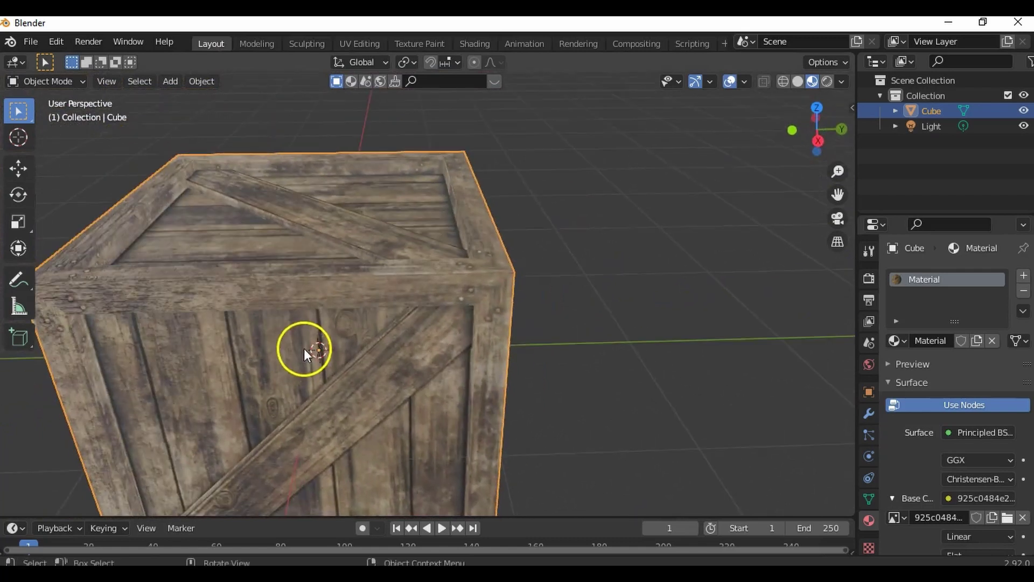
{"action": "left_click", "coordinate": [827, 81]}
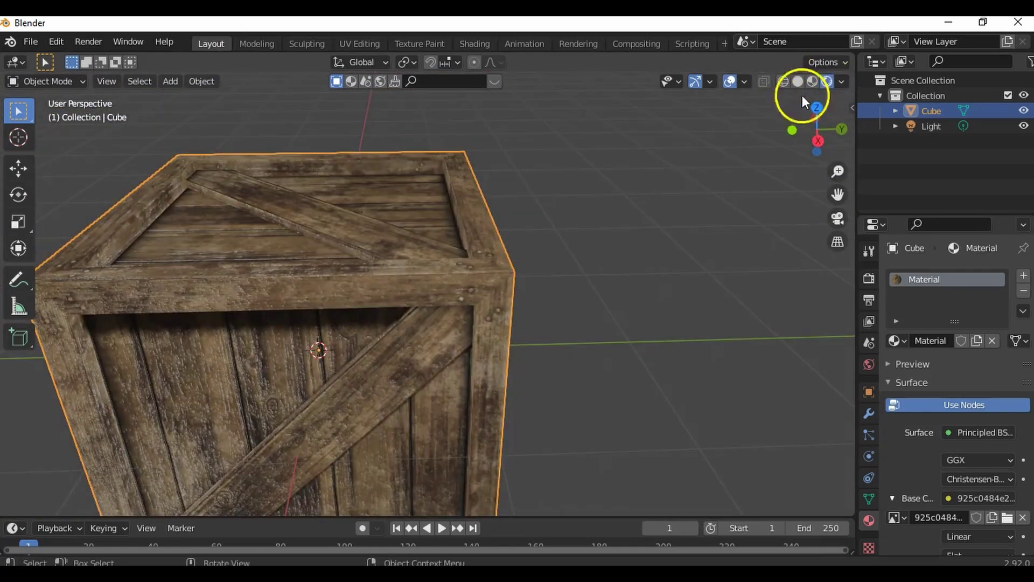
{"action": "middle_click_drag", "start_coordinate": [371, 307], "coordinate": [350, 327]}
{"action": "scroll", "coordinate": [518, 331], "scroll_direction": "down", "scroll_amount": 3}
{"action": "middle_click_drag", "start_coordinate": [551, 341], "coordinate": [520, 334]}
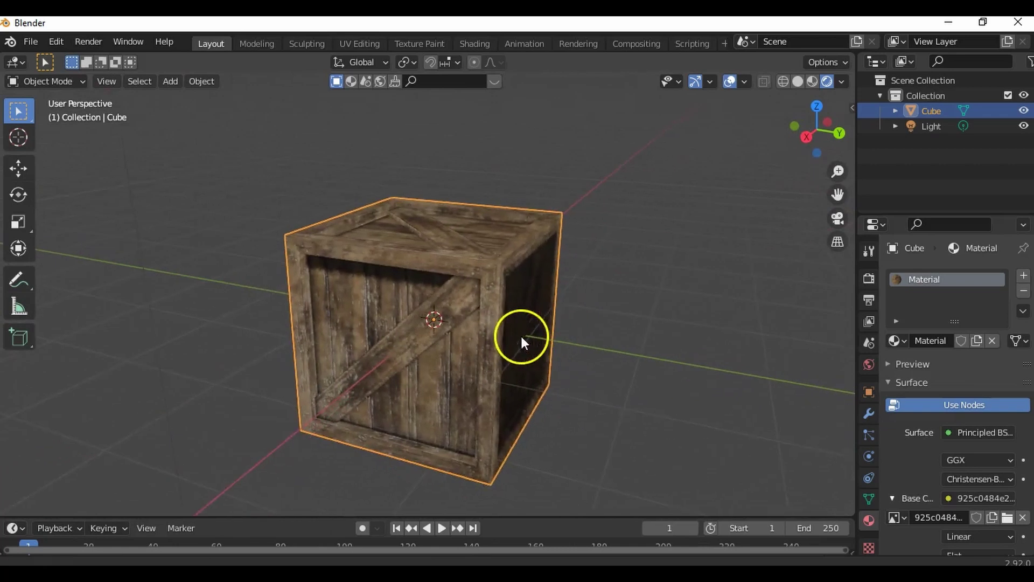
{"action": "scroll", "coordinate": [519, 334], "scroll_direction": "up", "scroll_amount": 3}
{"action": "scroll", "coordinate": [539, 347], "scroll_direction": "down", "scroll_amount": 3}
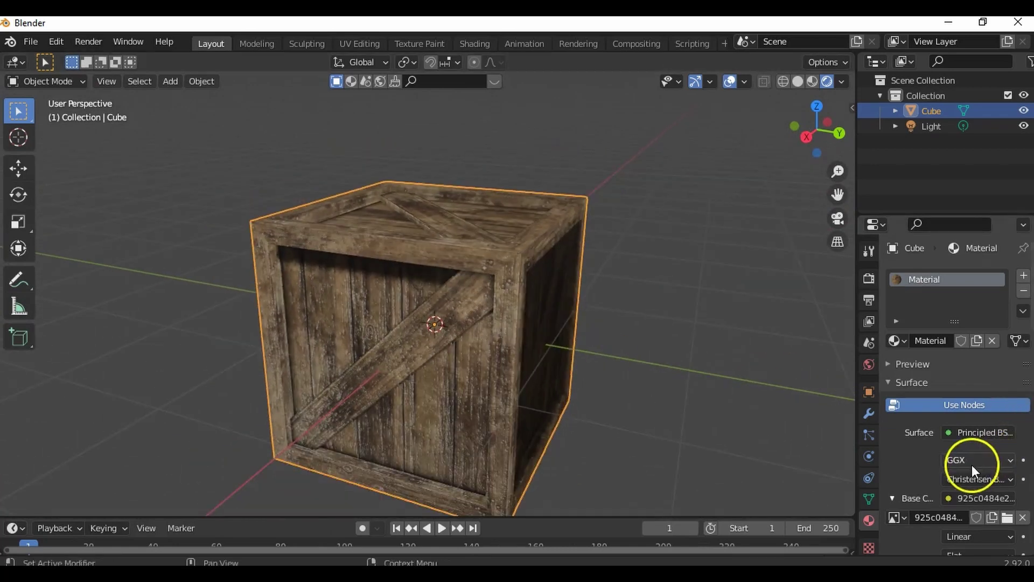
Step: Set the crate material's Specular value to 0.000
{"action": "scroll", "coordinate": [944, 499], "scroll_direction": "down", "scroll_amount": 6}
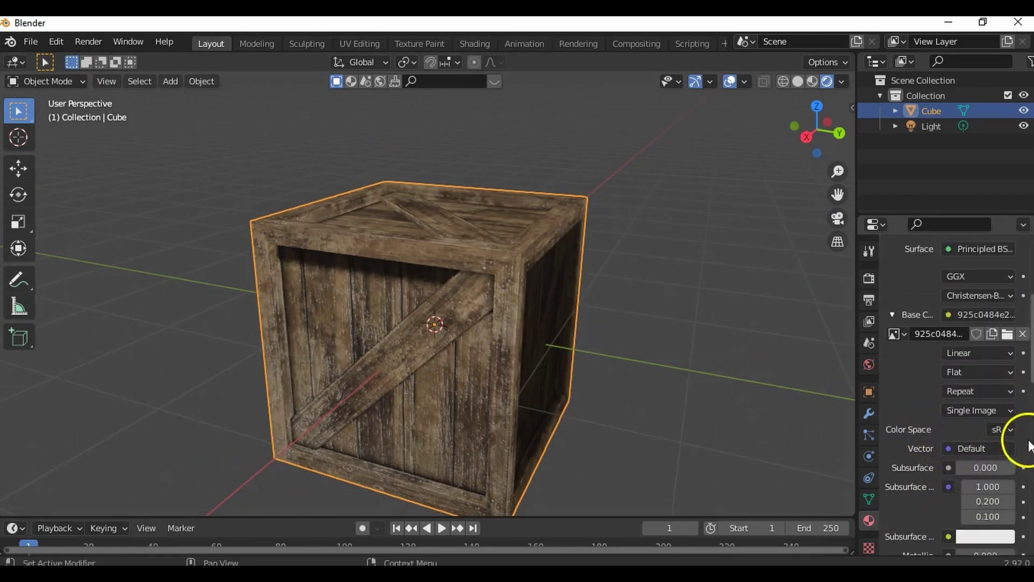
{"action": "scroll", "coordinate": [962, 438], "scroll_direction": "down", "scroll_amount": 4}
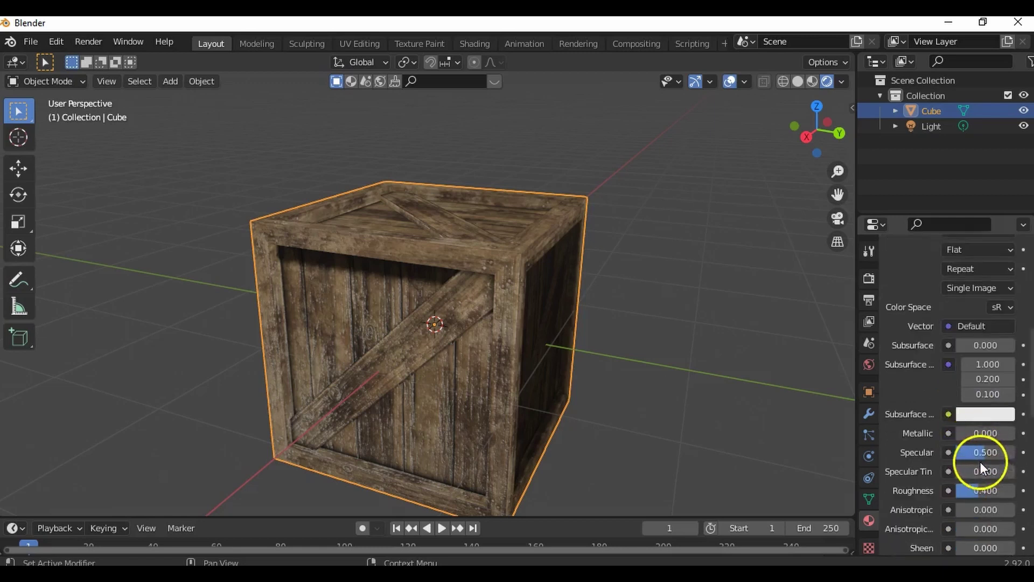
{"action": "left_click_drag", "start_coordinate": [983, 452], "coordinate": [938, 454]}
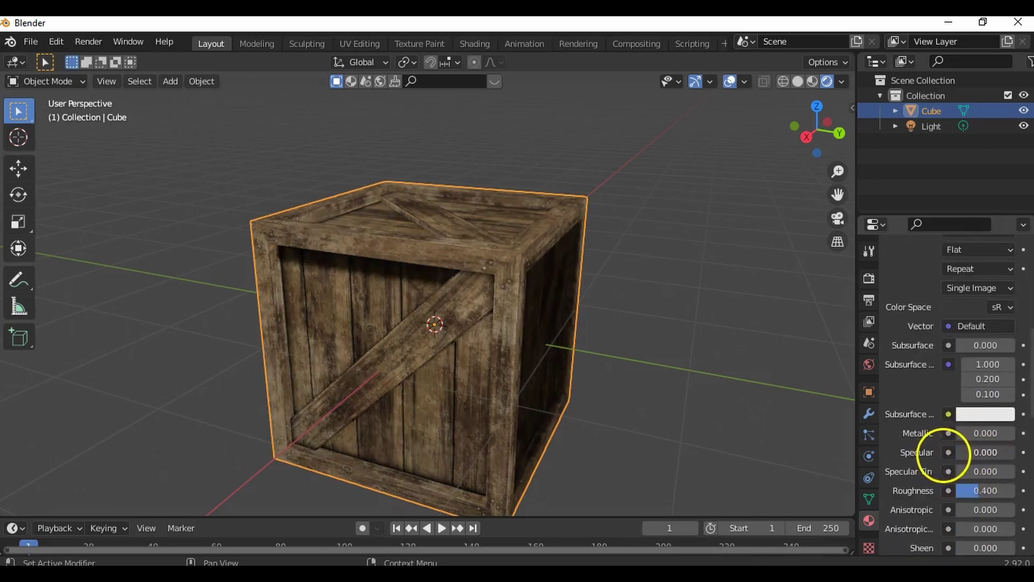
Step: Select the existing point light and move it closer to the crate with the Move tool
{"action": "scroll", "coordinate": [380, 355], "scroll_direction": "up", "scroll_amount": 4}
{"action": "middle_click_drag", "start_coordinate": [383, 354], "coordinate": [452, 366]}
{"action": "scroll", "coordinate": [431, 363], "scroll_direction": "down", "scroll_amount": 3}
{"action": "scroll", "coordinate": [452, 367], "scroll_direction": "down", "scroll_amount": 8}
{"action": "left_click", "coordinate": [446, 194]}
{"action": "left_click", "coordinate": [18, 168]}
{"action": "left_click_drag", "start_coordinate": [512, 196], "coordinate": [431, 195]}
{"action": "scroll", "coordinate": [406, 300], "scroll_direction": "up", "scroll_amount": 4}
{"action": "middle_click_drag", "start_coordinate": [406, 300], "coordinate": [412, 241]}
Step: Duplicate the point light, reposition the copy near the crate and lower it slightly along the Z axis
{"action": "key", "text": "shift+d"}
{"action": "left_click", "coordinate": [556, 334]}
{"action": "scroll", "coordinate": [556, 342], "scroll_direction": "up", "scroll_amount": 6}
{"action": "middle_click_drag", "start_coordinate": [556, 342], "coordinate": [560, 387]}
{"action": "scroll", "coordinate": [560, 388], "scroll_direction": "down", "scroll_amount": 3}
{"action": "left_click_drag", "start_coordinate": [685, 204], "coordinate": [497, 173]}
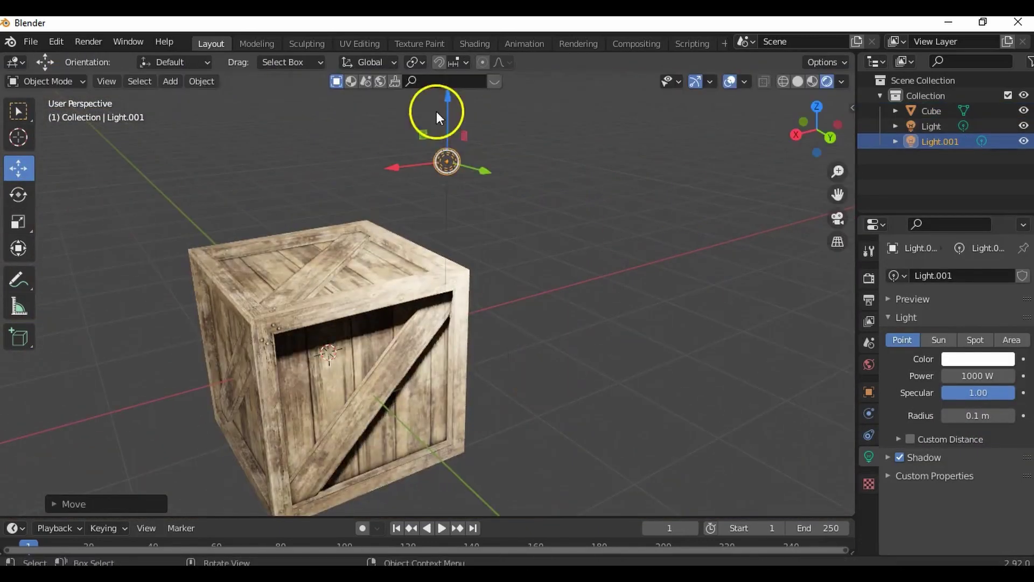
{"action": "left_click_drag", "start_coordinate": [447, 123], "coordinate": [454, 171]}
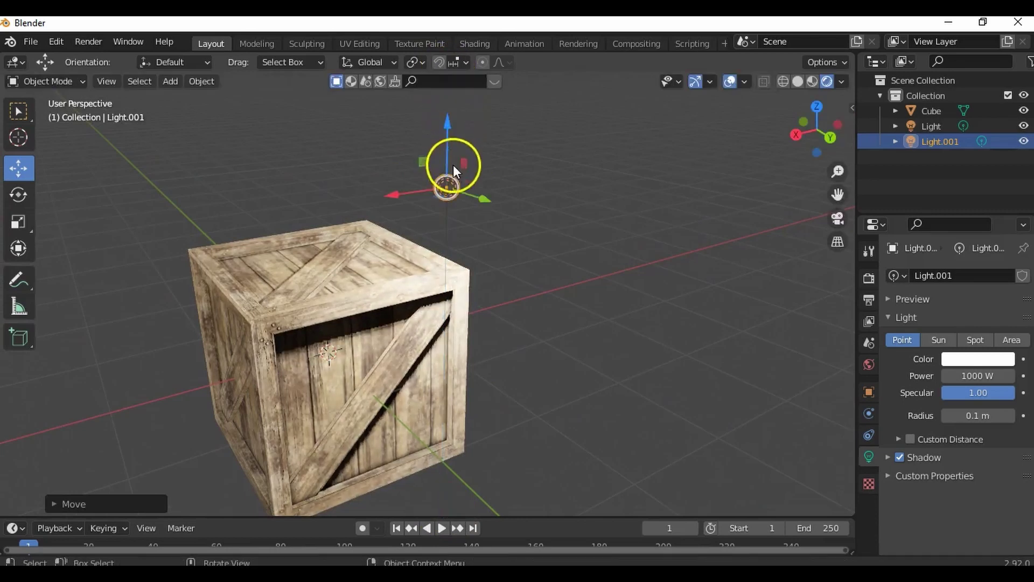
Step: Move the duplicated light outward along the Y axis, bring it partway back and check the crate's lighting
{"action": "left_click_drag", "start_coordinate": [480, 209], "coordinate": [646, 280]}
{"action": "middle_click_drag", "start_coordinate": [646, 279], "coordinate": [664, 340]}
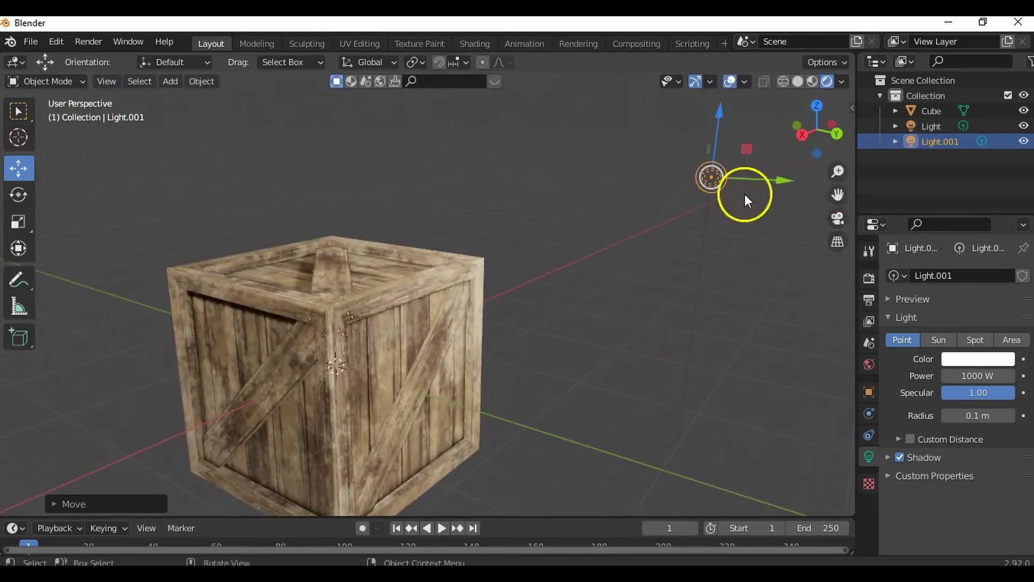
{"action": "left_click_drag", "start_coordinate": [784, 180], "coordinate": [637, 176]}
{"action": "middle_click_drag", "start_coordinate": [640, 312], "coordinate": [600, 288]}
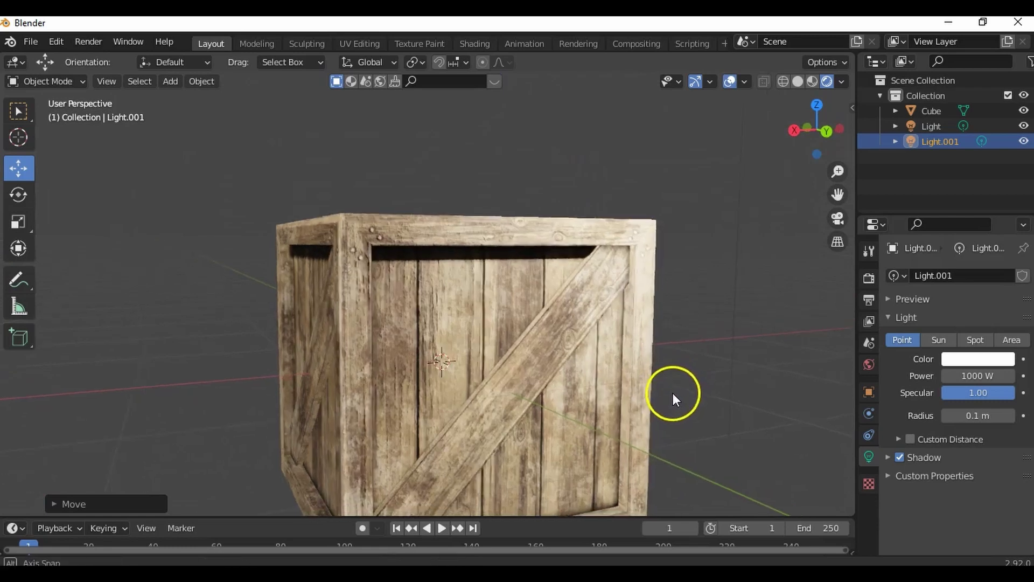
{"action": "scroll", "coordinate": [675, 387], "scroll_direction": "down", "scroll_amount": 4}
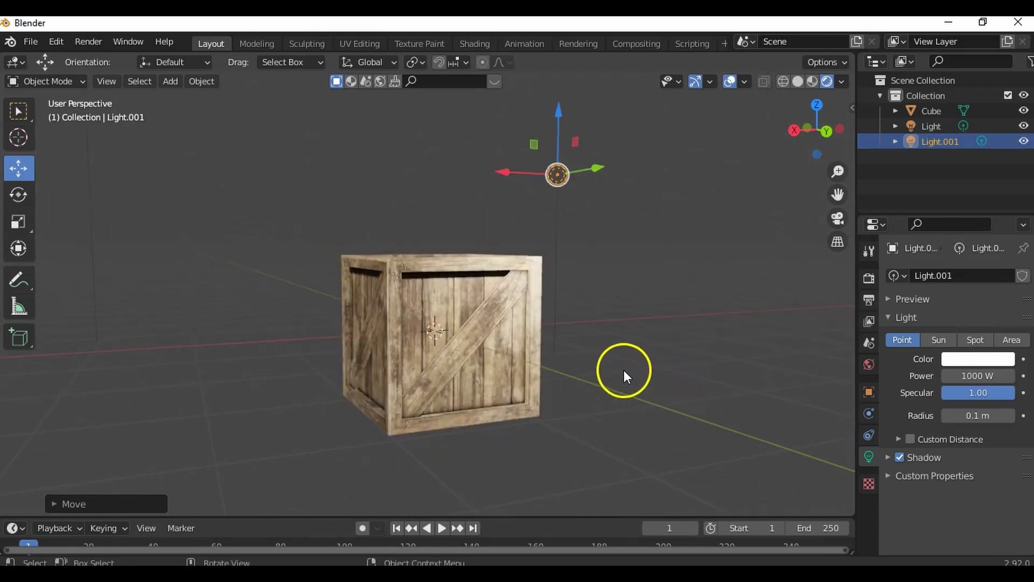